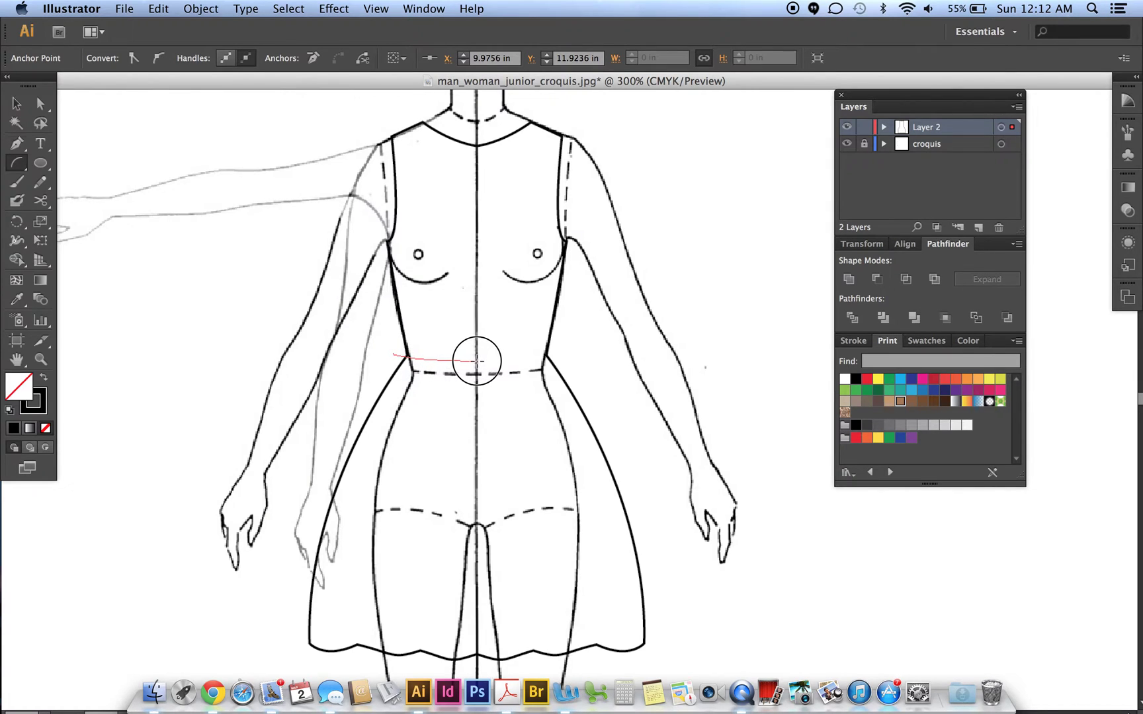
Finish the left waist curve and add a vertically reflected copy of it
key("Escape")
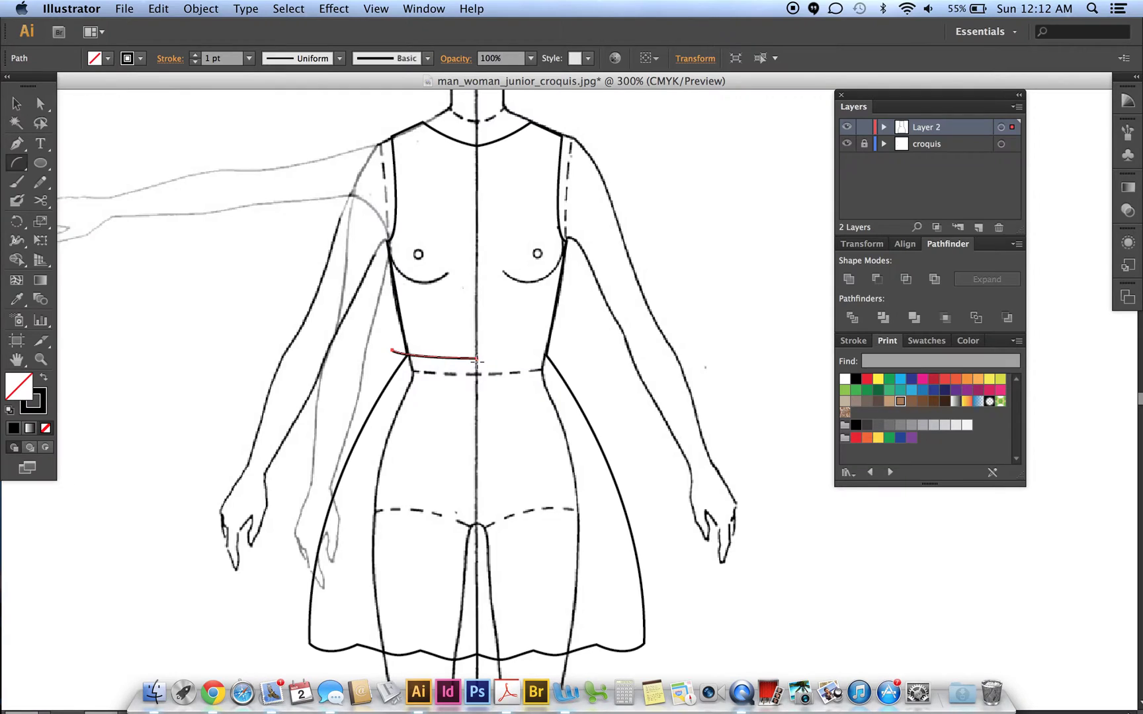
left_click(17, 106)
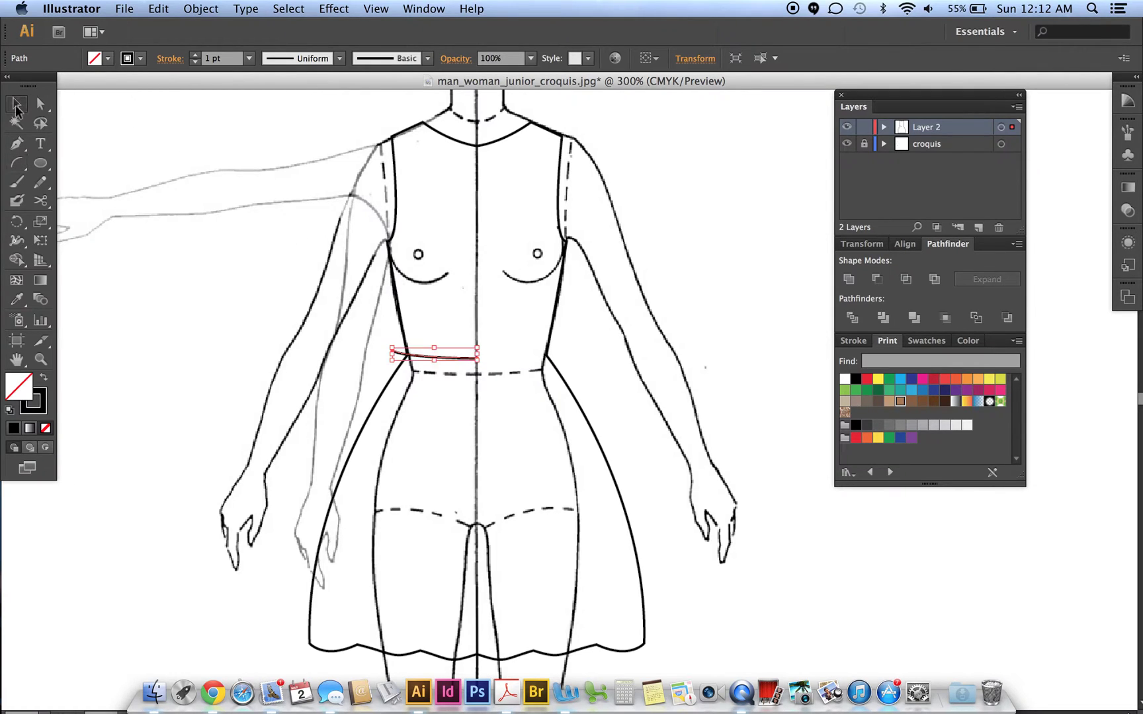
right_click(412, 361)
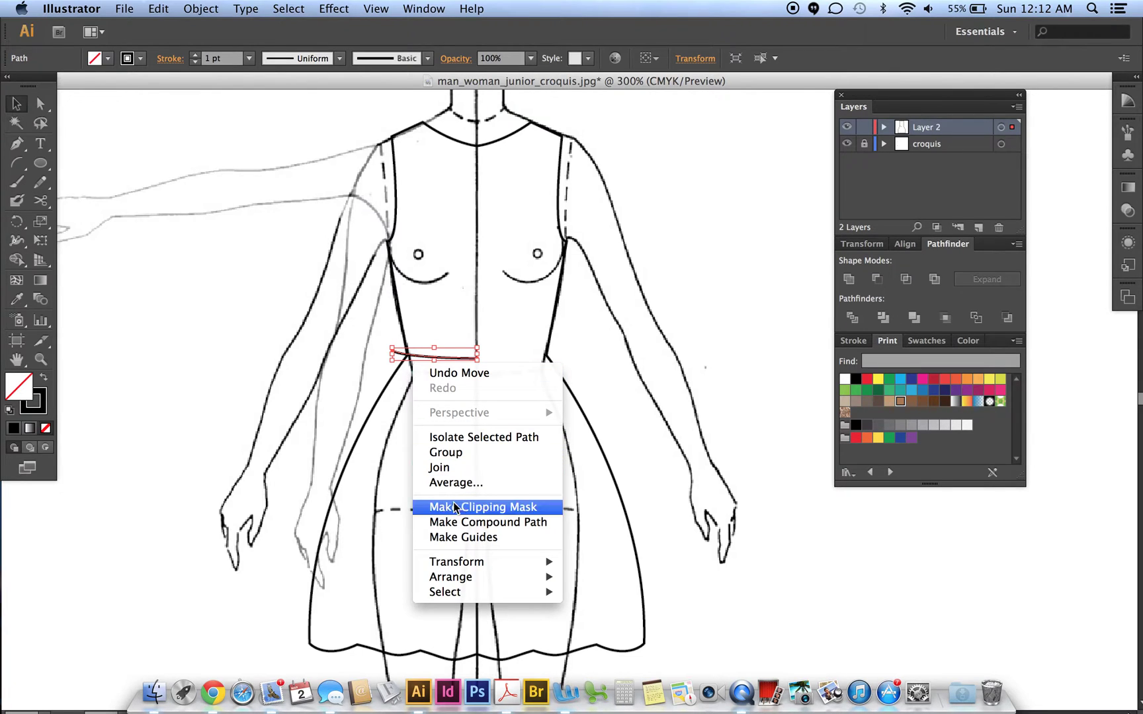
mouse_move(450, 563)
left_click(583, 578)
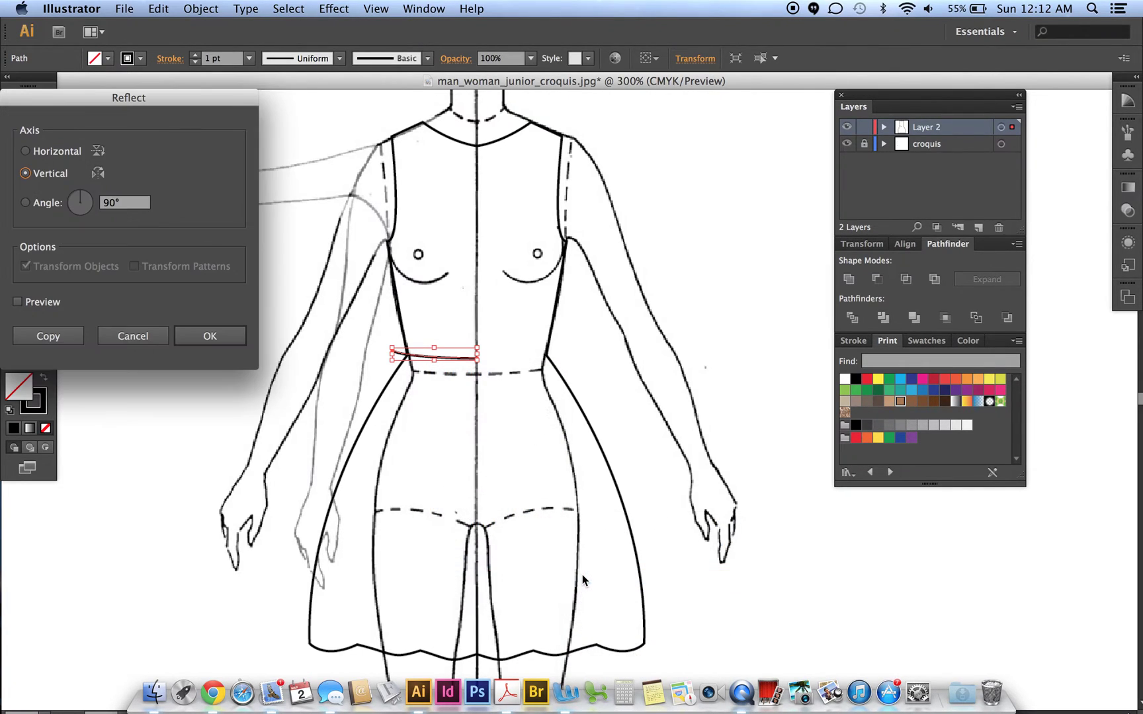
left_click(47, 337)
Nudge the mirrored half right and join both halves at the centre anchor
key("shift+Right")
key("shift+Right")
key("shift+Right")
key("shift+Right")
key("shift+Right")
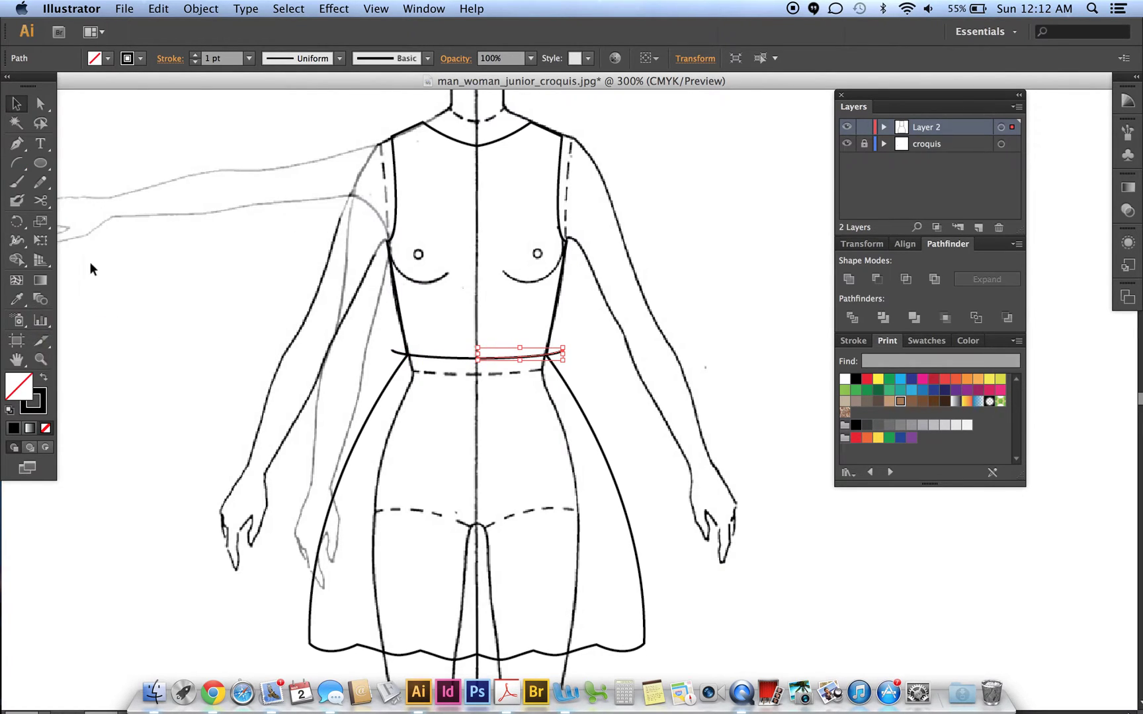
left_click(238, 282)
left_click(40, 103)
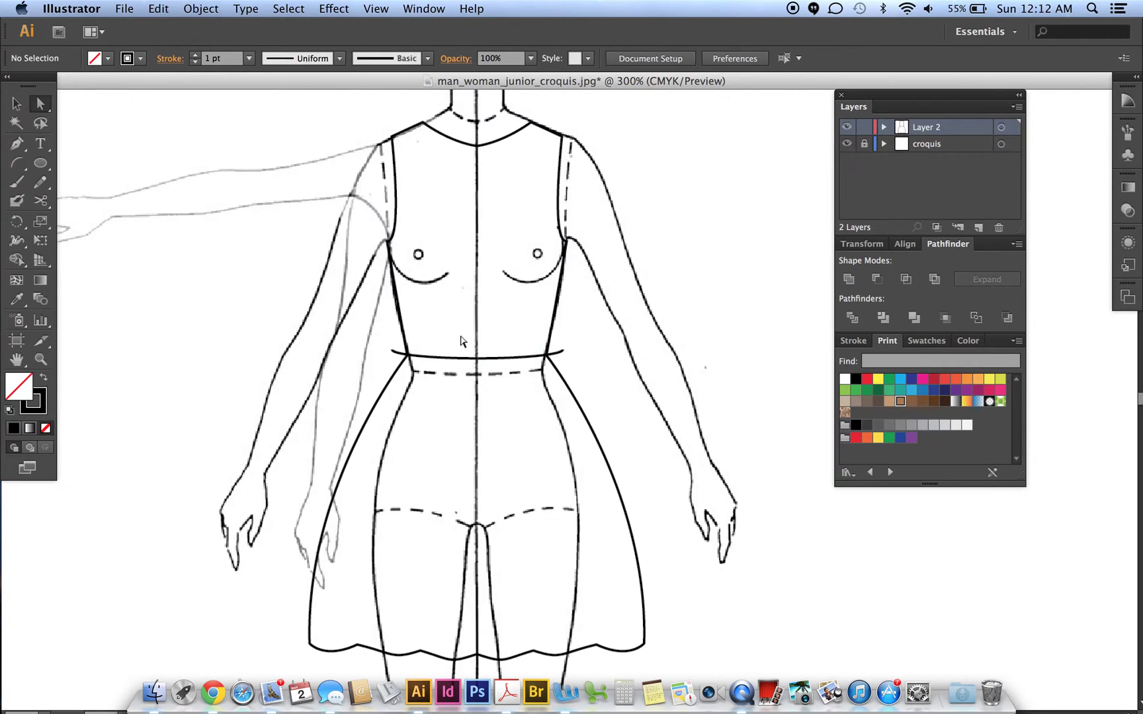
left_click_drag(461, 341, 487, 376)
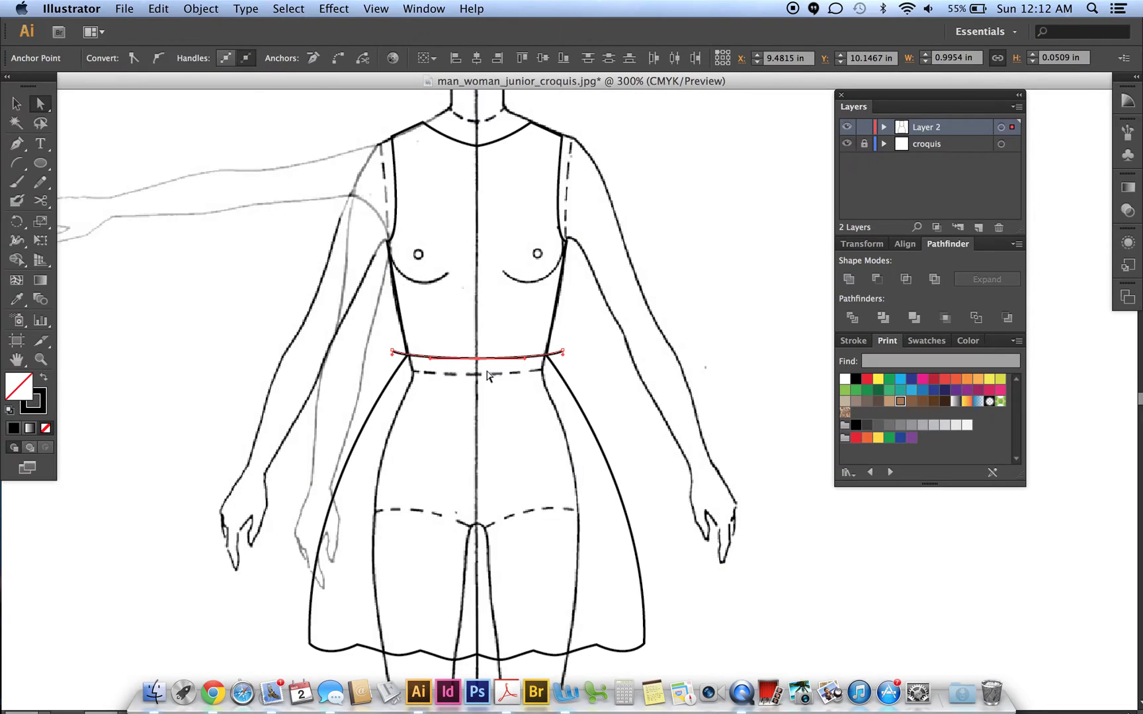
left_click(486, 369)
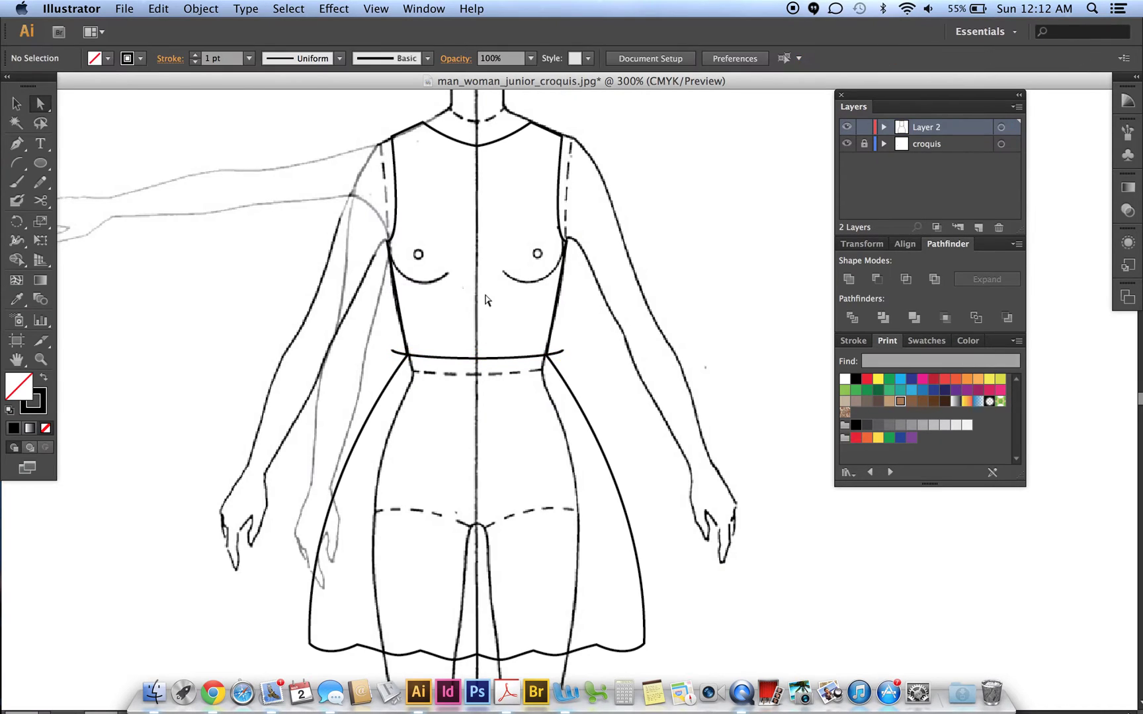
Alt-drag a copy of the waistline up under the bust to form the waistband
left_click(16, 103)
left_click_drag(443, 361, 438, 318)
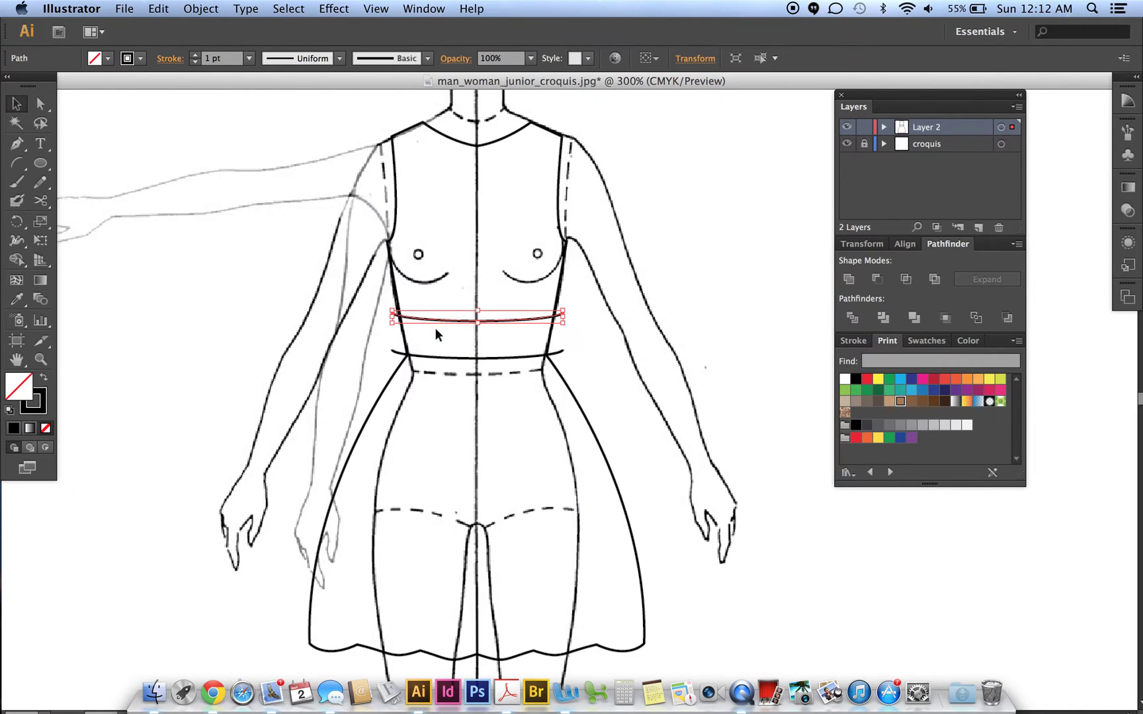
left_click(433, 335)
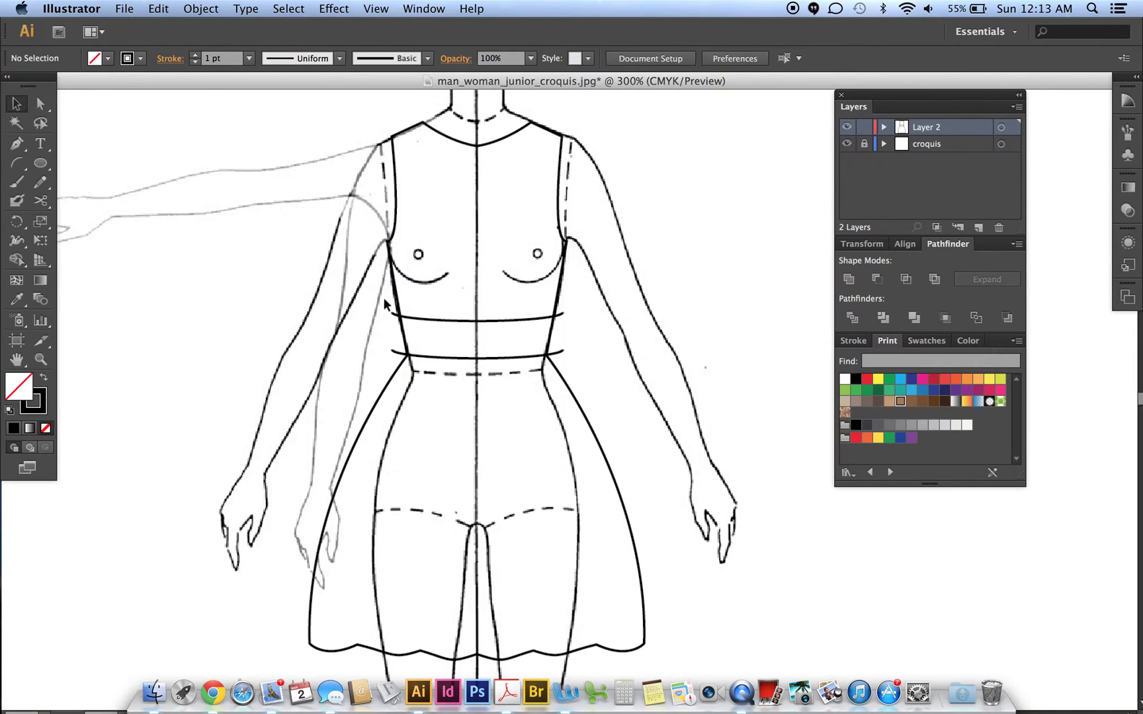
Divide the dress outline along both horizontal lines and ungroup the pieces
left_click_drag(385, 299, 598, 390)
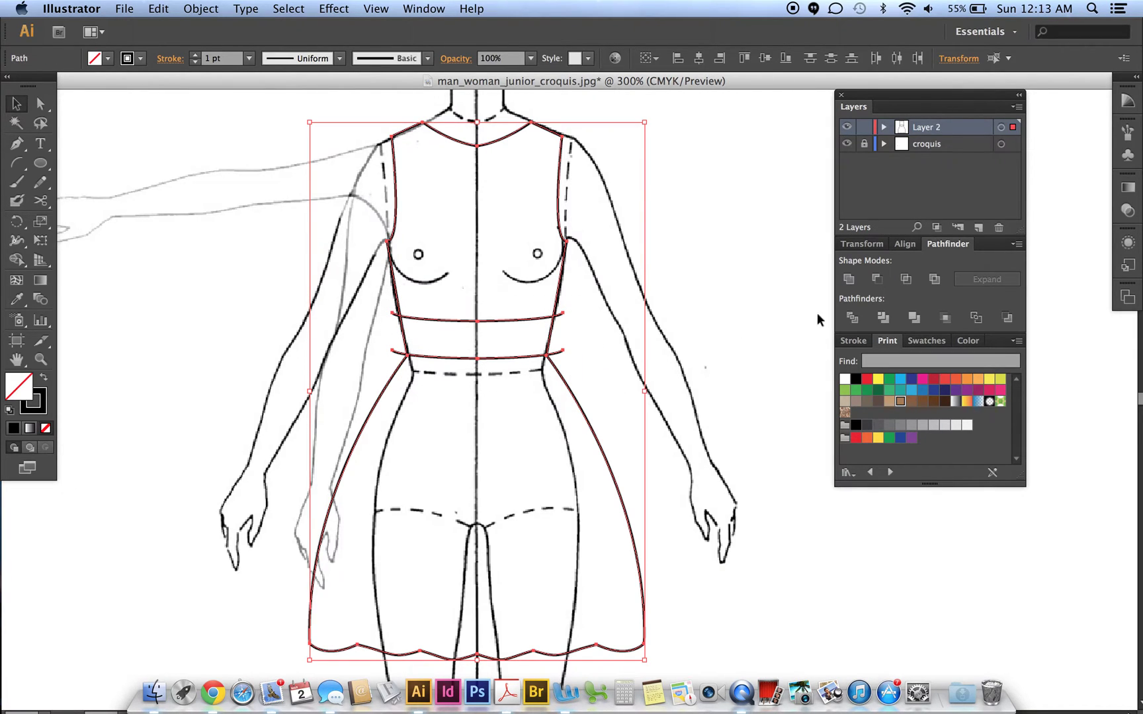
left_click(852, 318)
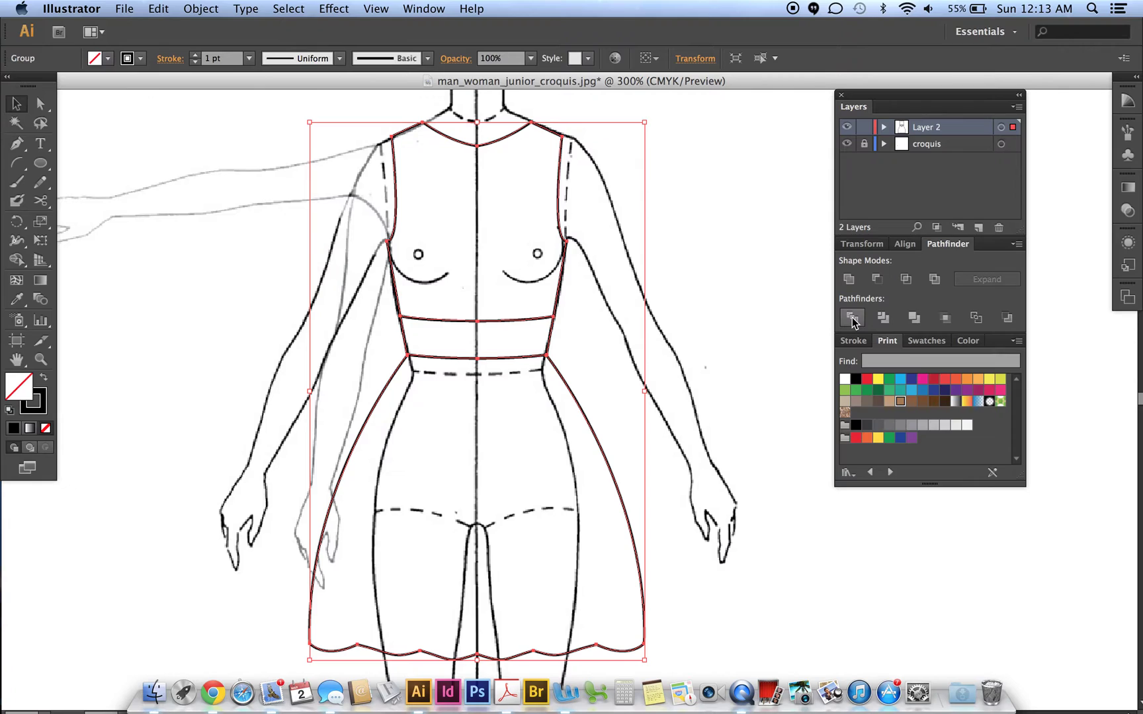
right_click(488, 256)
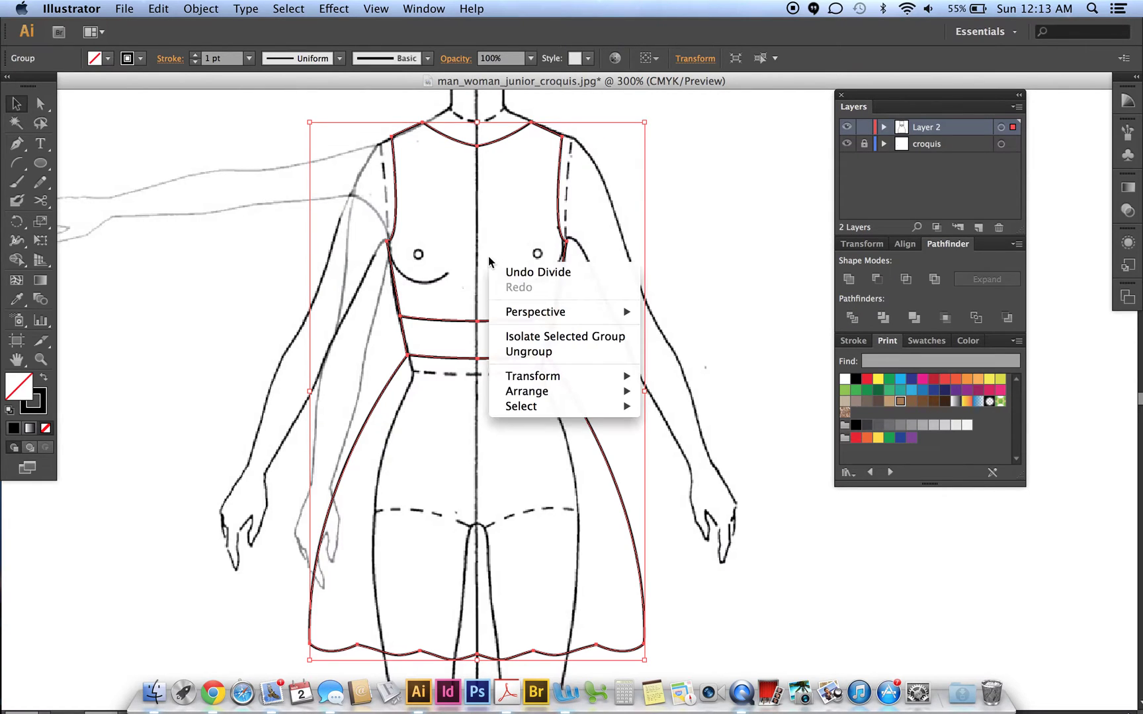
left_click(518, 351)
left_click(682, 232)
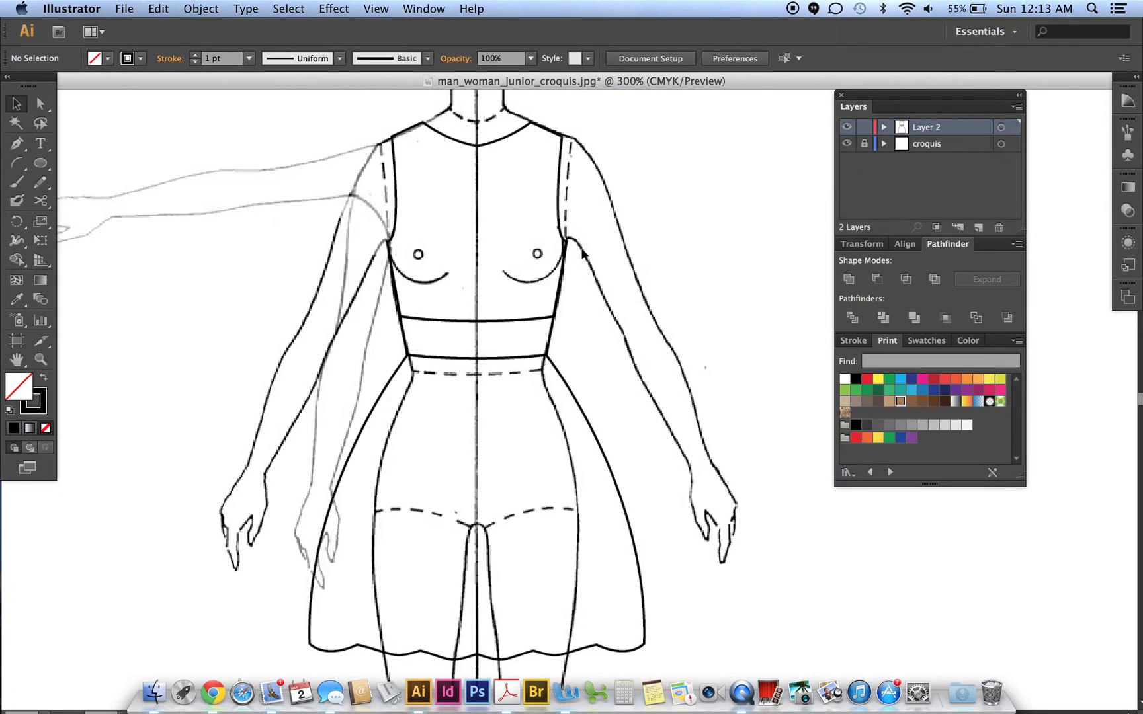
Check the separate bodice, waistband and skirt pieces
left_click(567, 258)
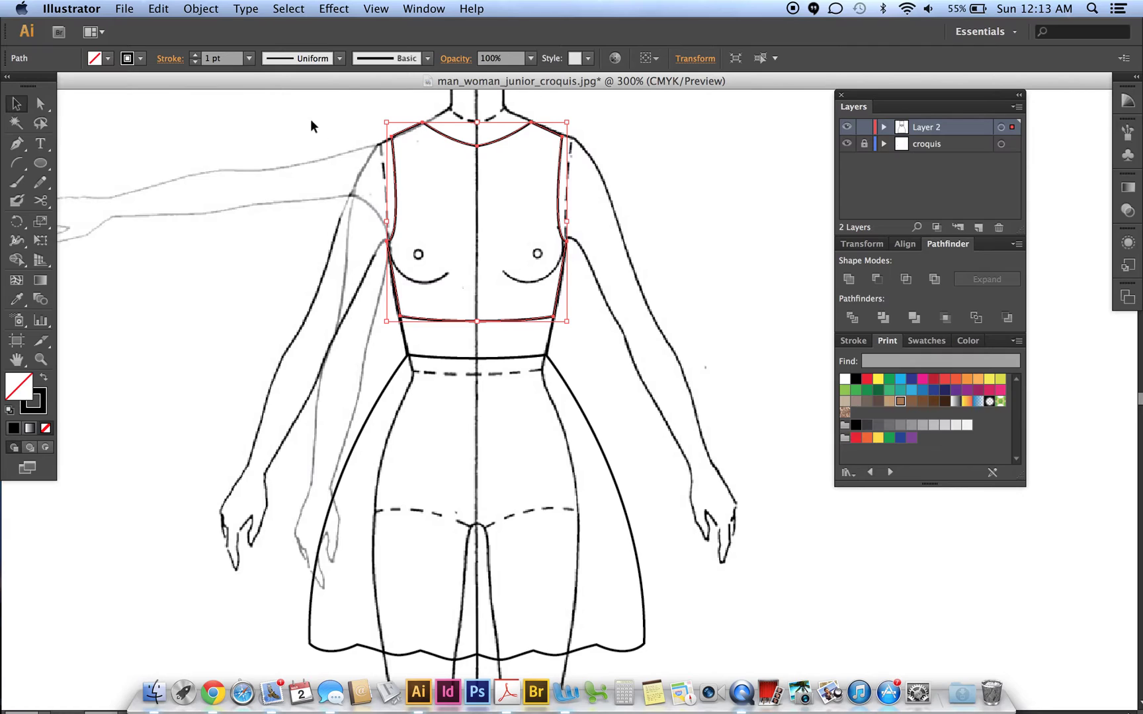
left_click(553, 343)
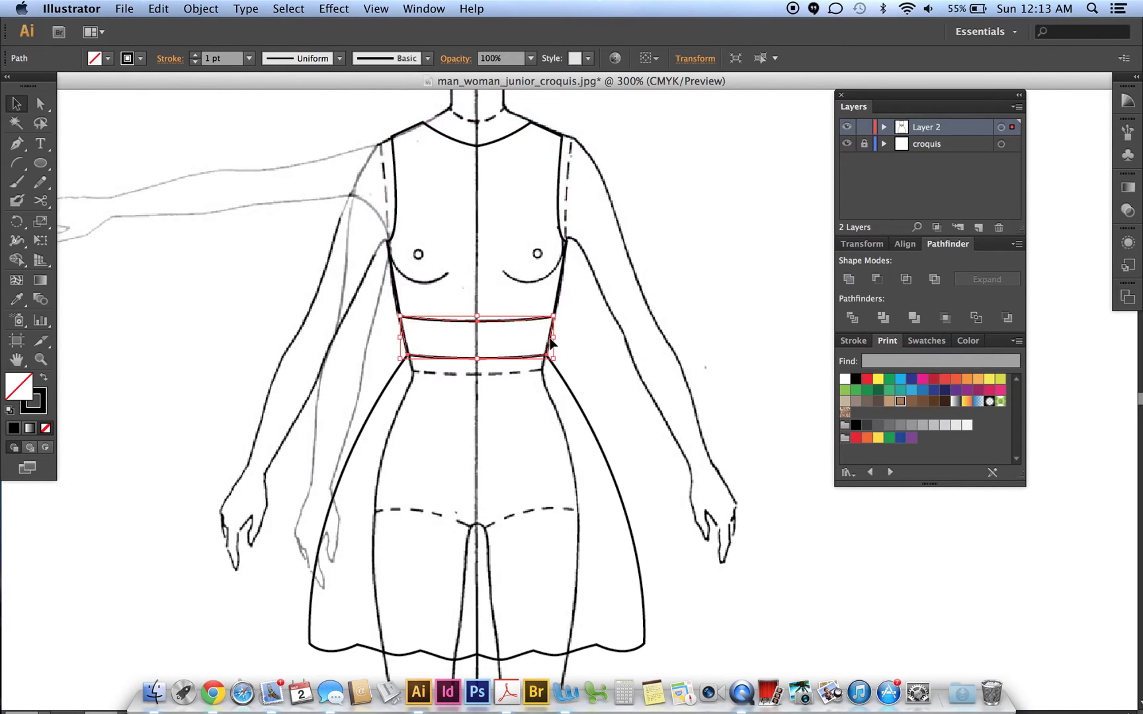
left_click(564, 382)
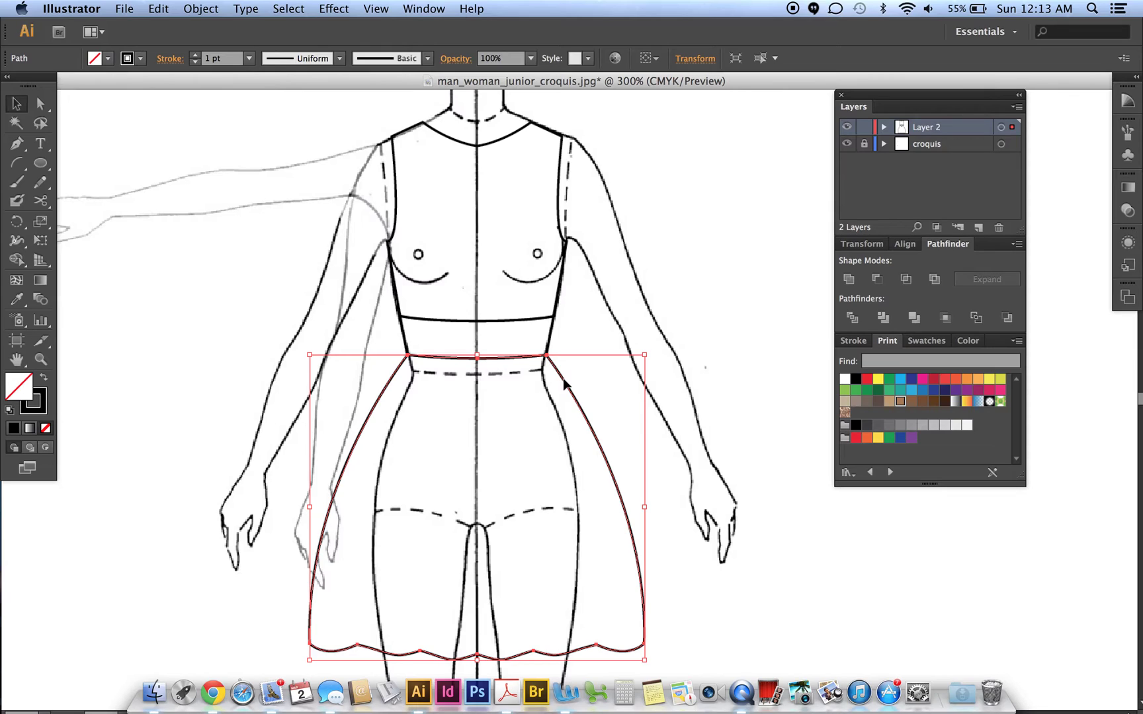
Draw a dart line from the left bust point down to the waistband
left_click(595, 330)
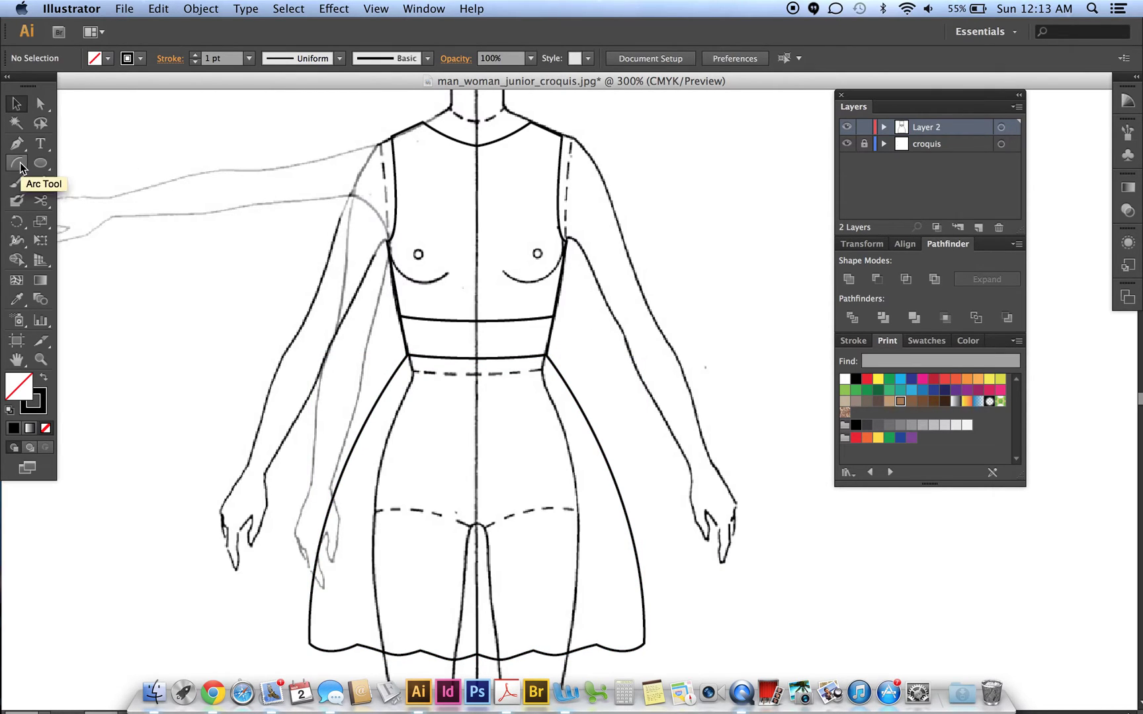
left_click_drag(20, 161, 56, 159)
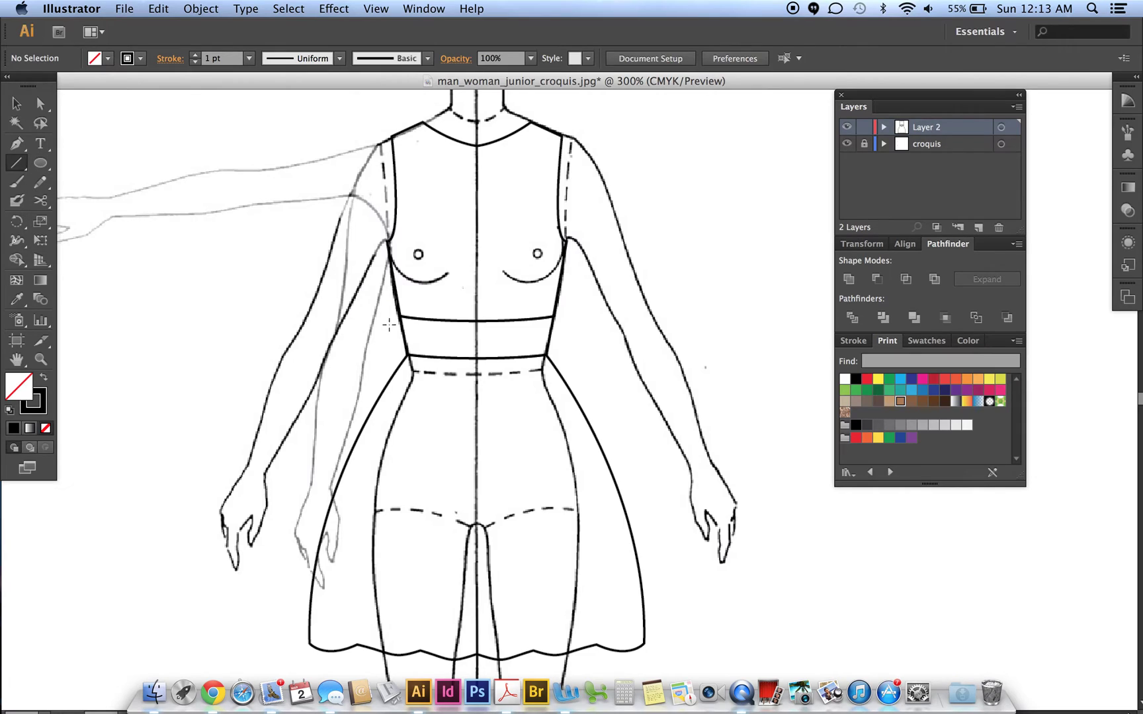
left_click(419, 270)
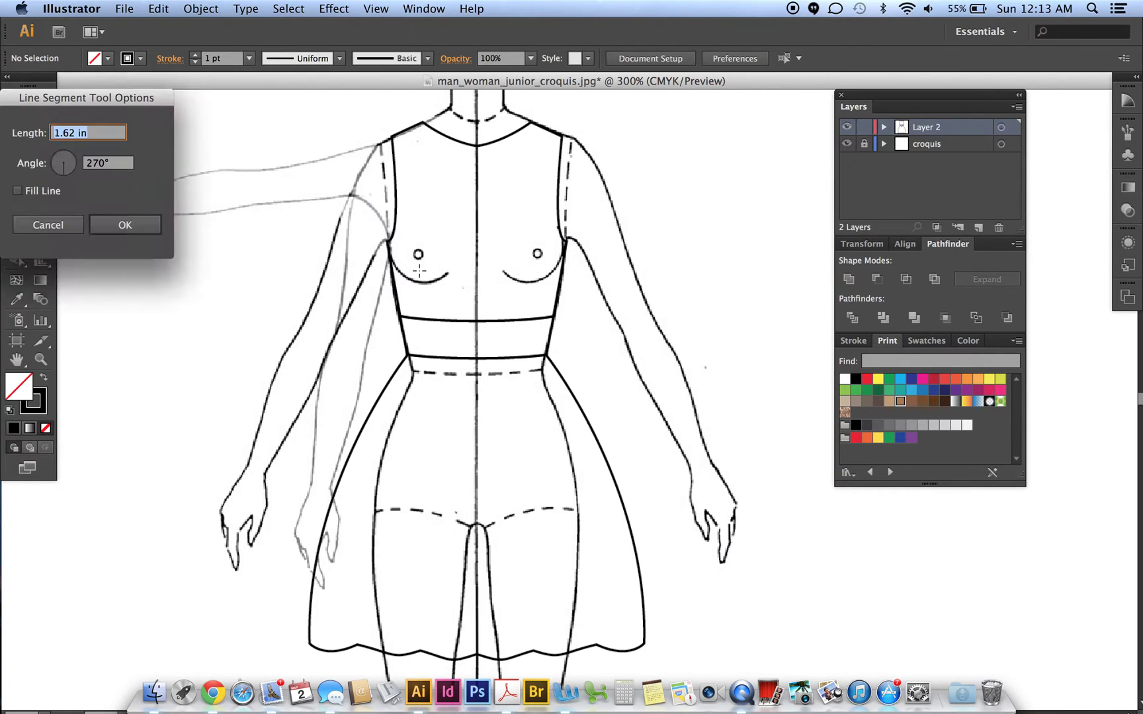
key("Escape")
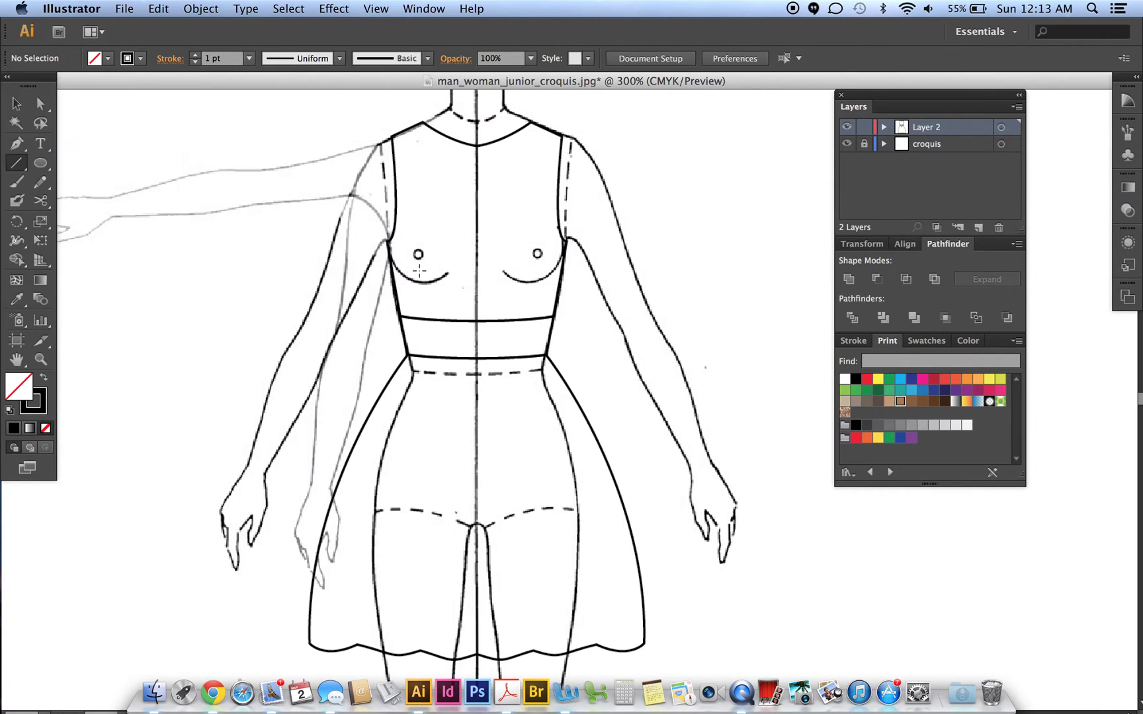
left_click_drag(420, 270, 426, 319)
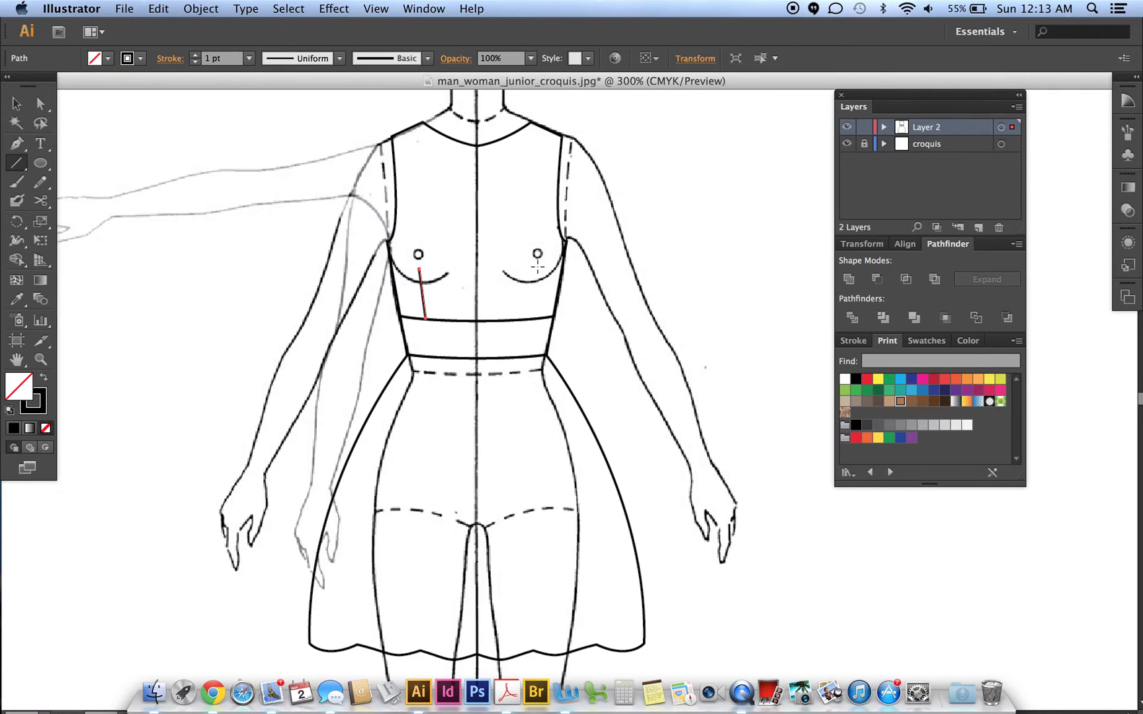
key("super")
Draw a matching dart line from the right bust point down to the waistband
left_click(538, 269)
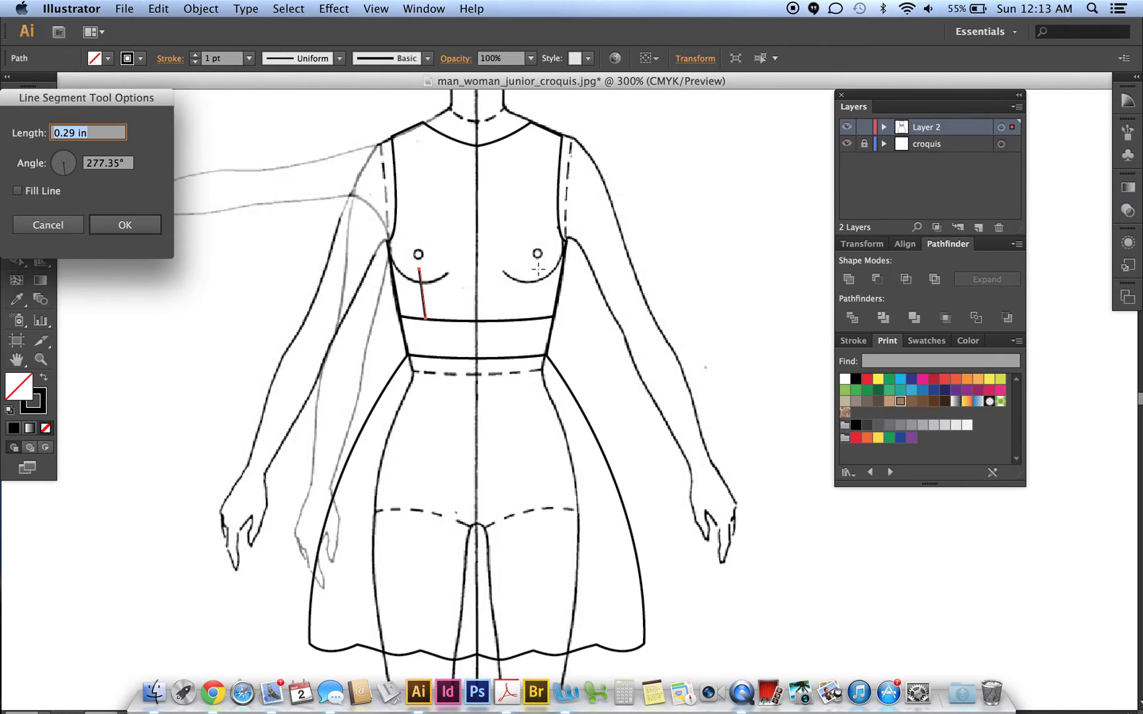
key("Escape")
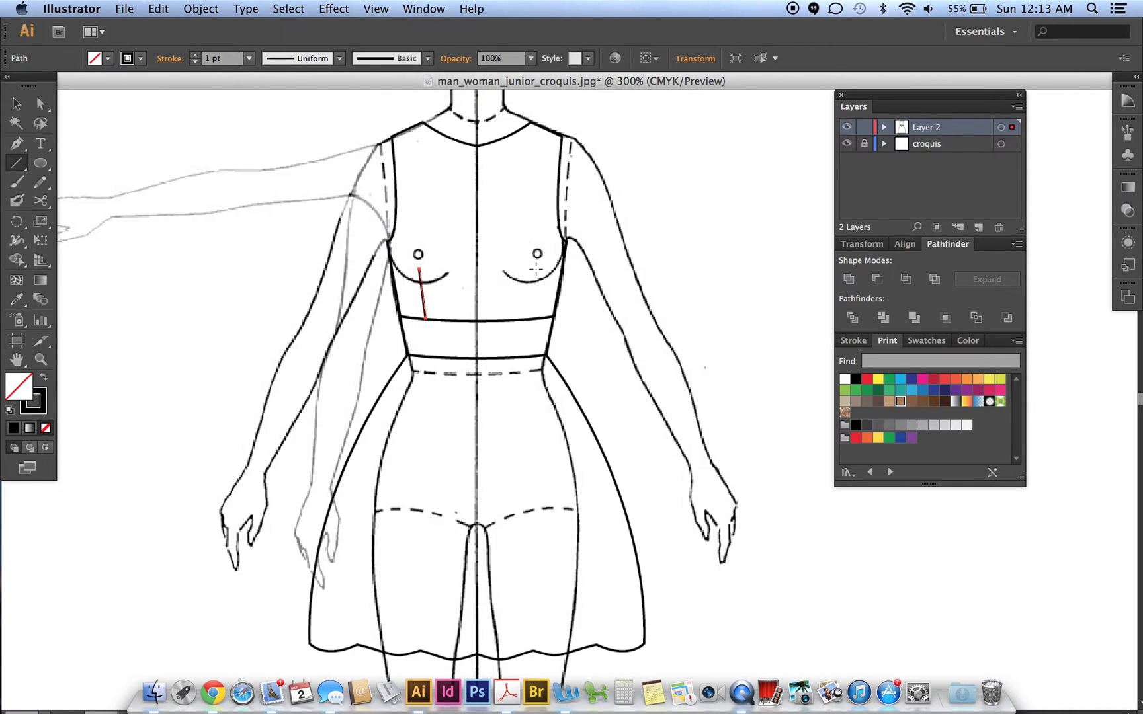
left_click_drag(536, 269, 530, 319)
left_click(17, 105)
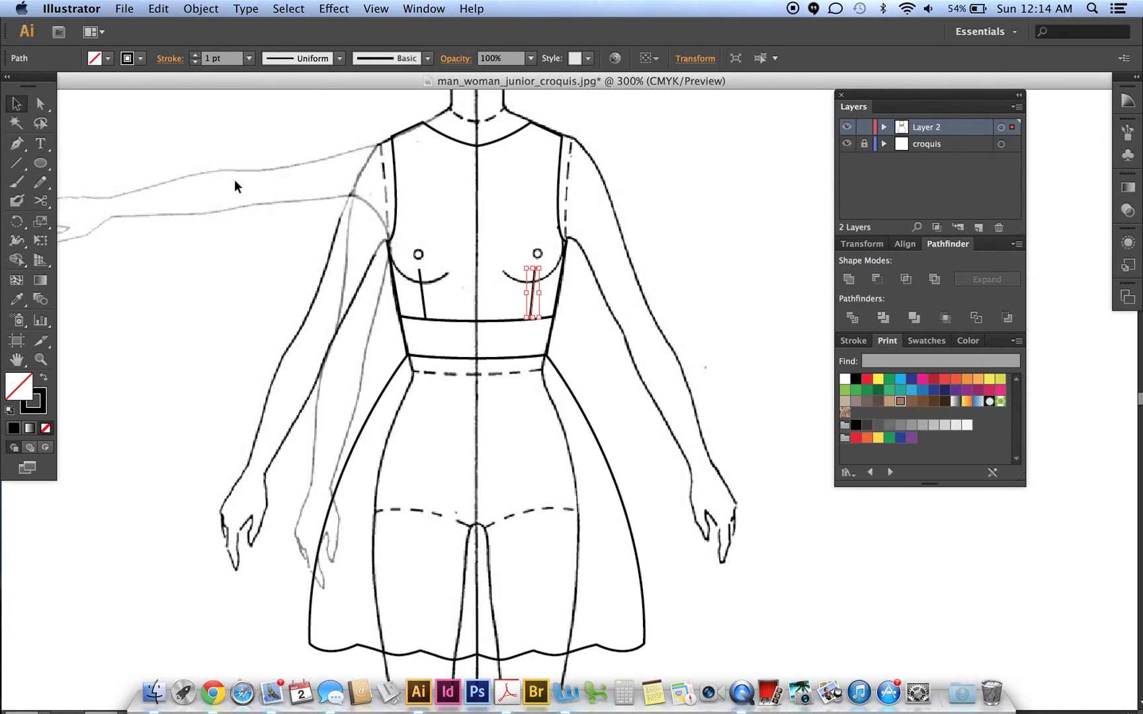
left_click(302, 149)
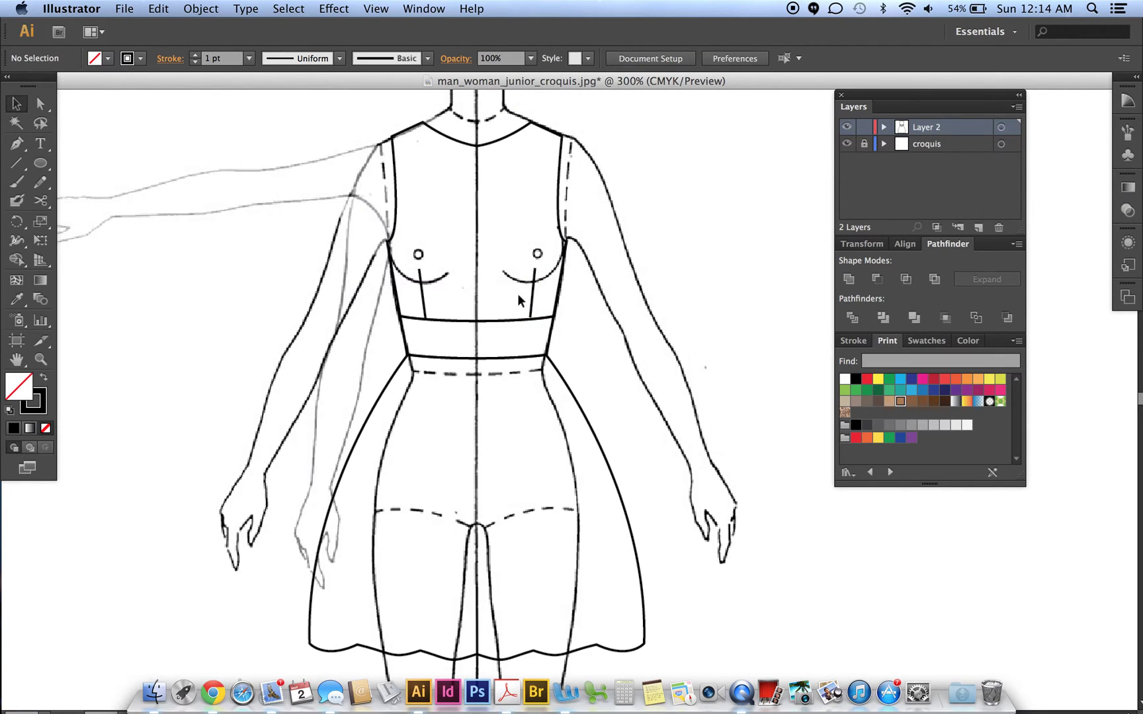
left_click(535, 296)
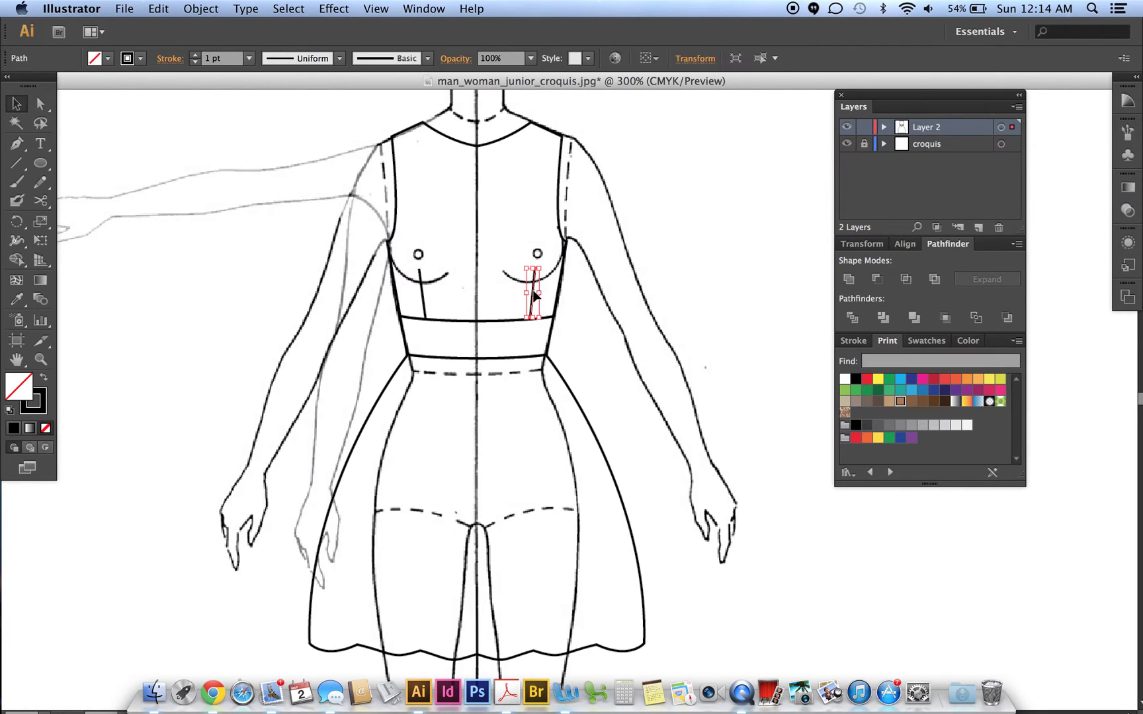
left_click(673, 190)
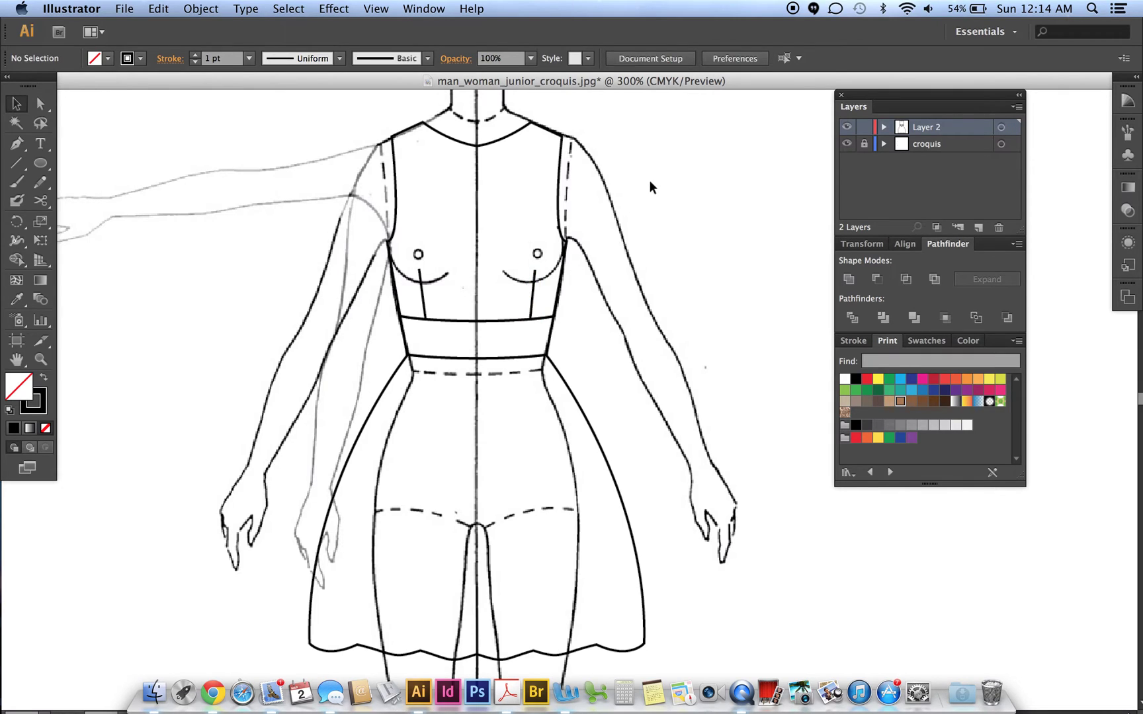
Rename Layer 2 to 'front'
double_click(926, 129)
type("front")
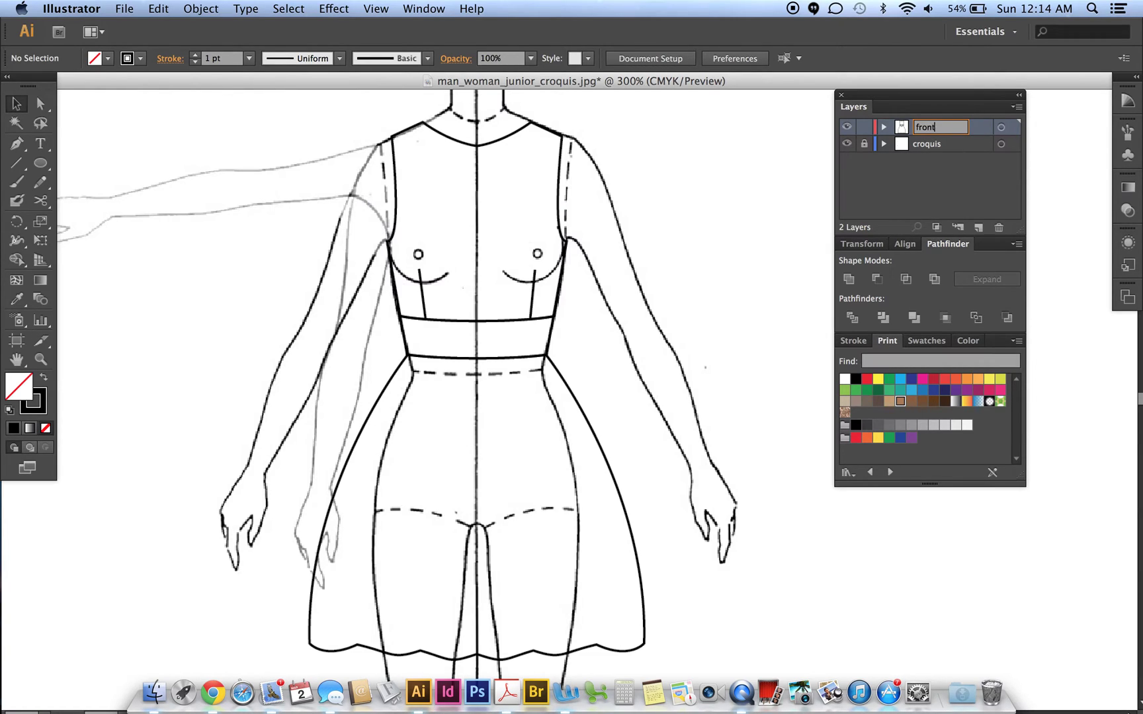
key("Return")
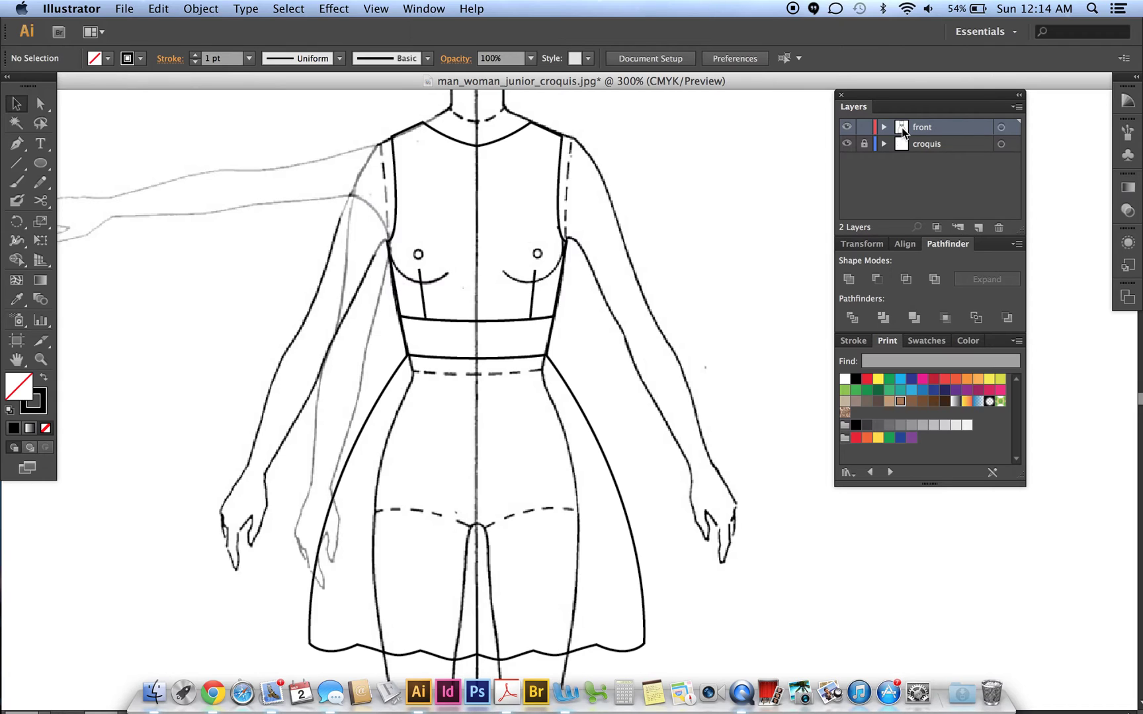
Duplicate the front layer, rename the copy 'back', and hide the front layer
left_click_drag(904, 133, 980, 225)
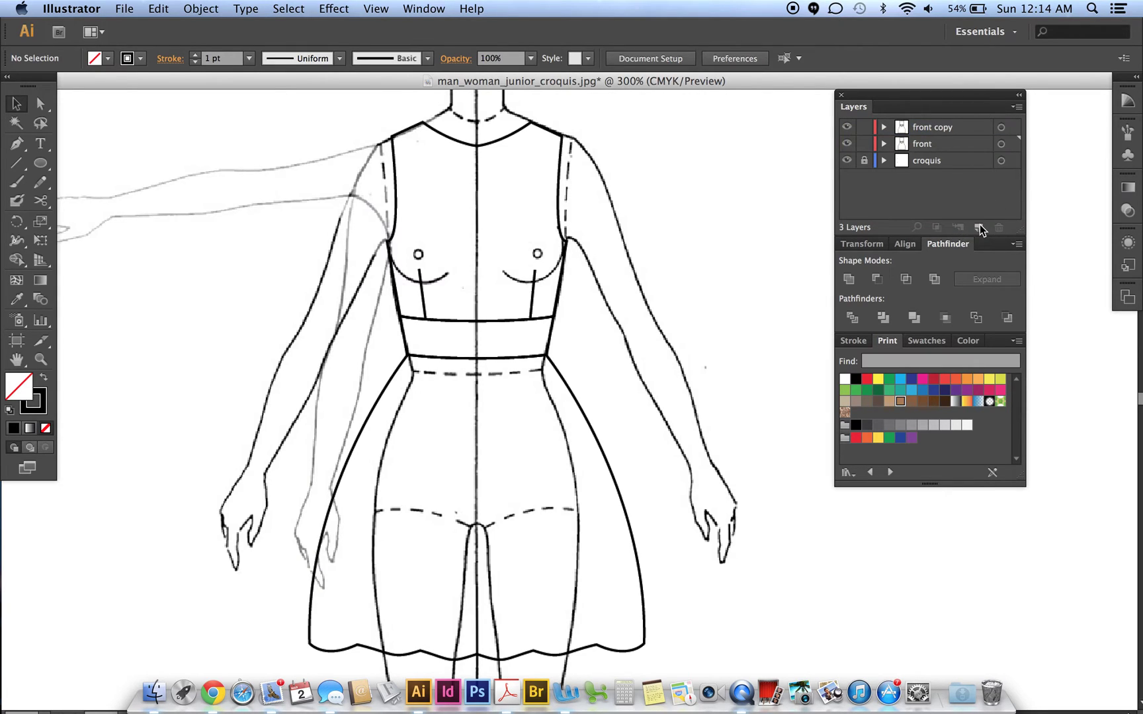
left_click(924, 134)
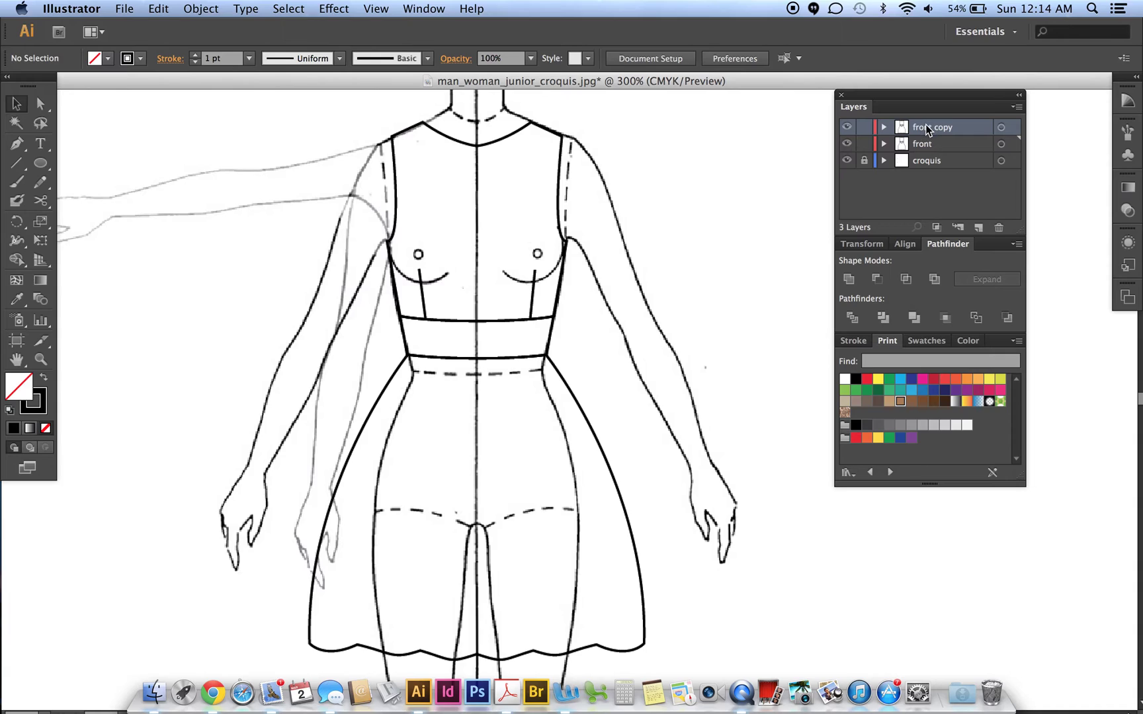
double_click(927, 128)
type("back")
key("Return")
left_click(847, 143)
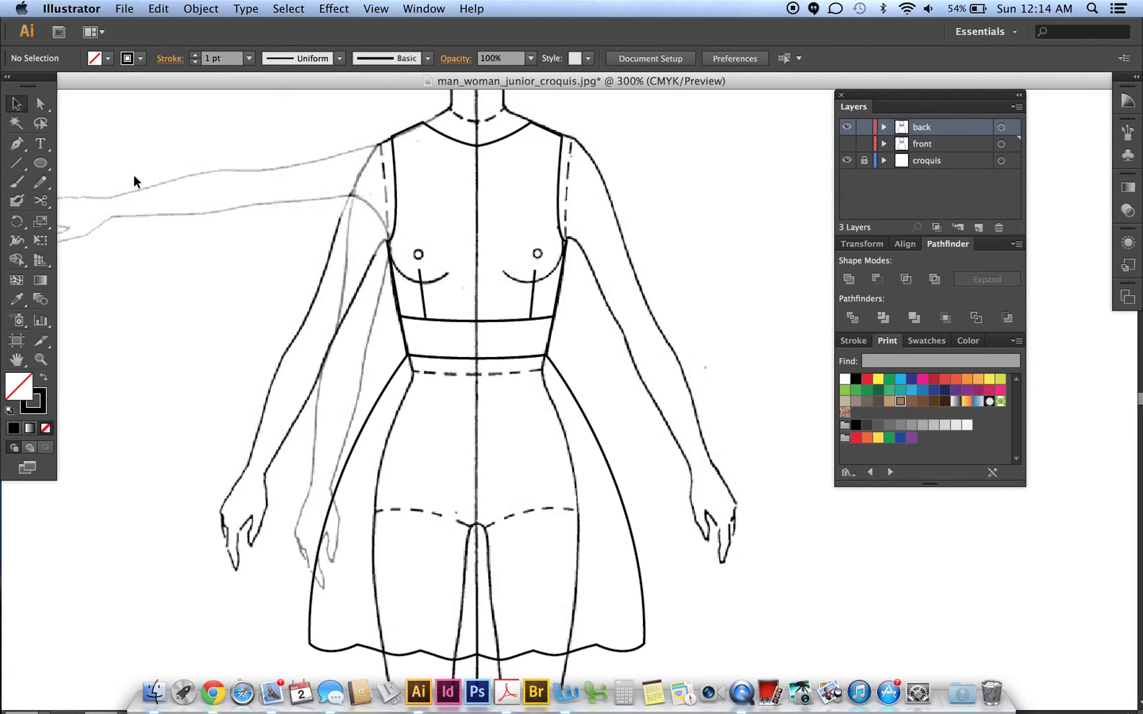
On the back layer, draw a tall thin ellipse from neckline to waistband
left_click(41, 165)
left_click_drag(41, 165, 89, 201)
left_click(901, 132)
left_click_drag(476, 146, 485, 322)
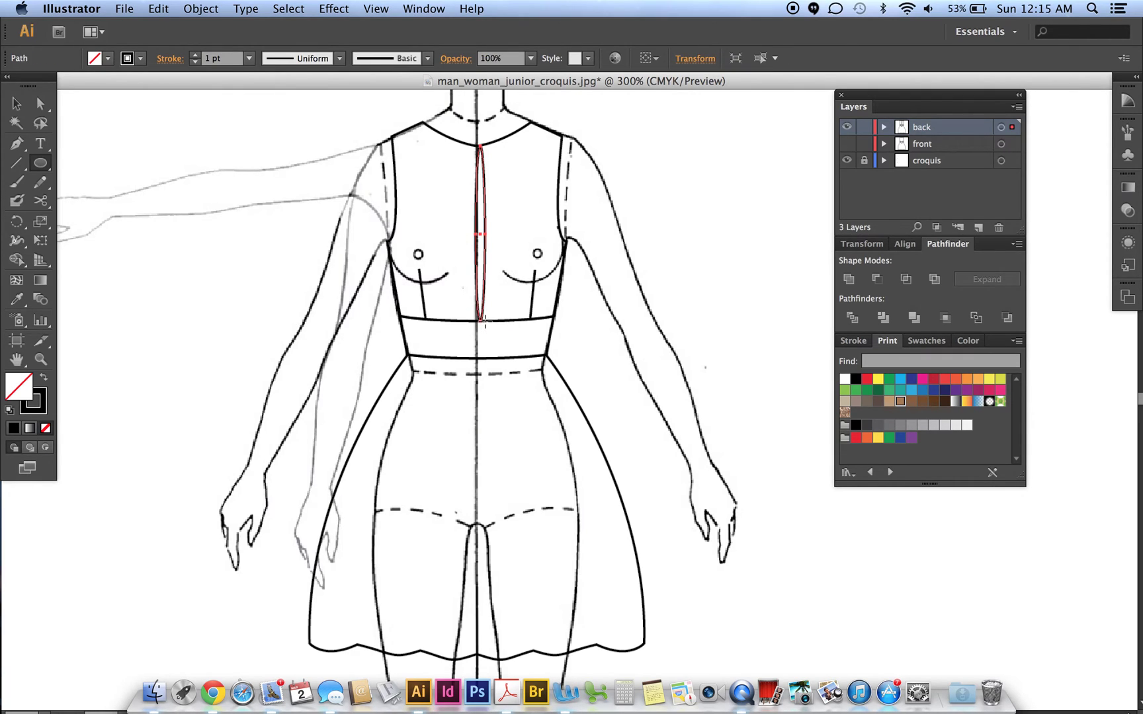
left_click(17, 104)
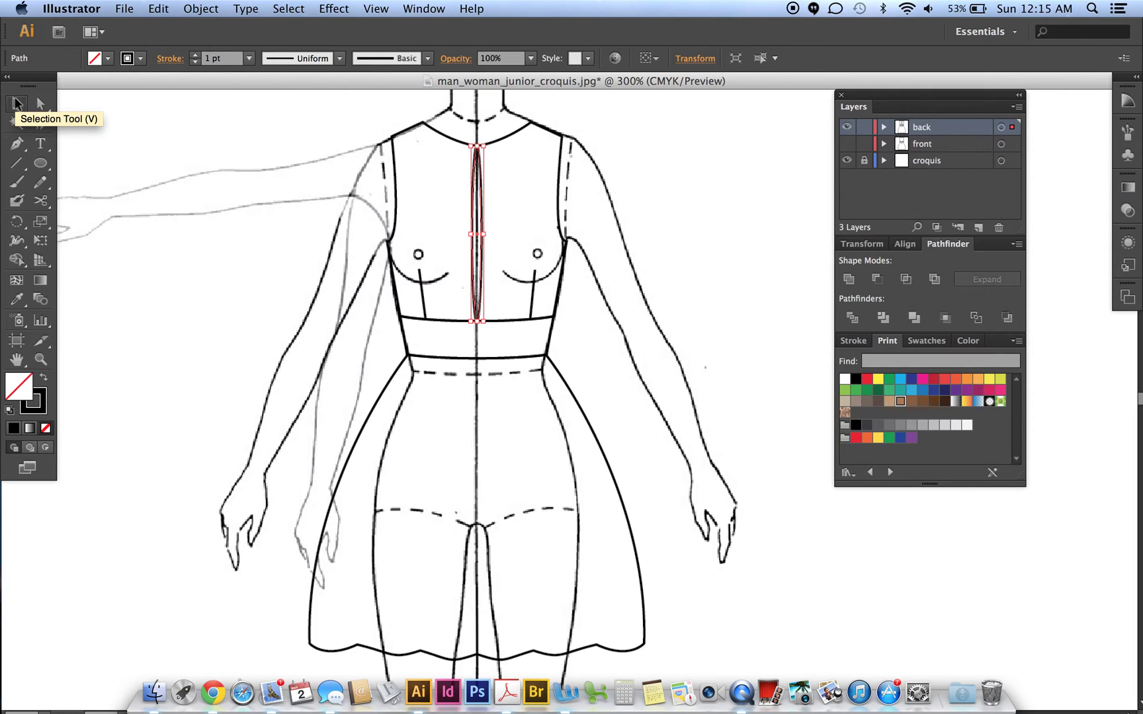
left_click(408, 111)
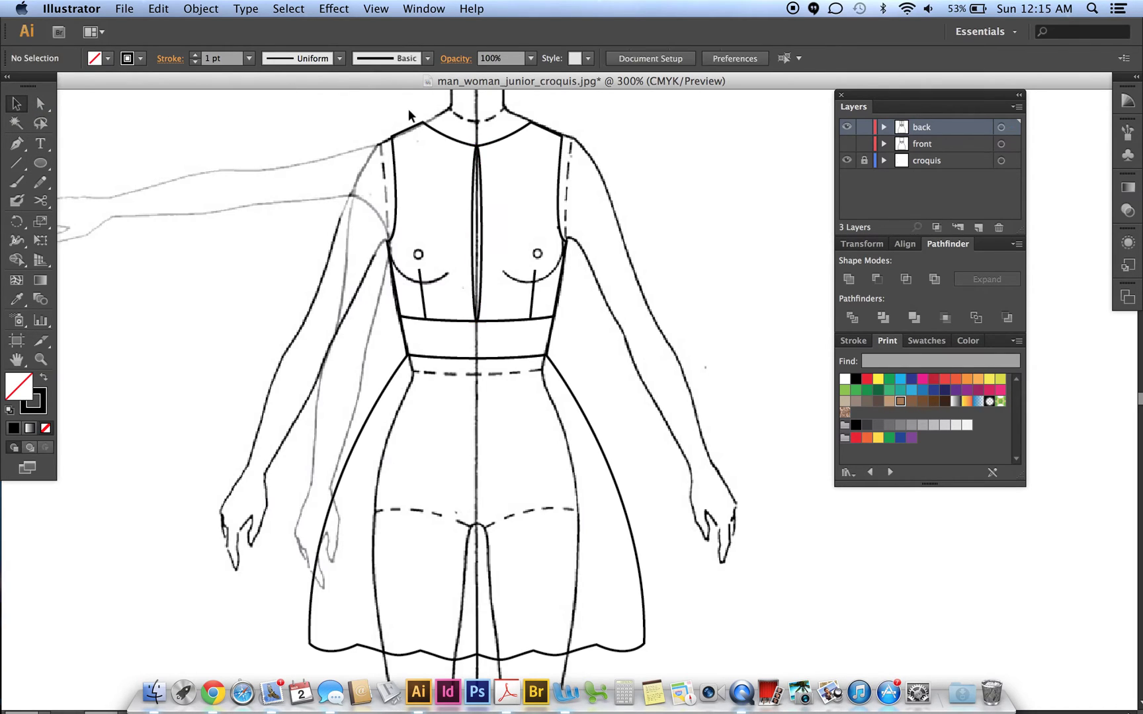
Subtract the thin ellipse from the bodice with Minus Front and expand the result
left_click(450, 144)
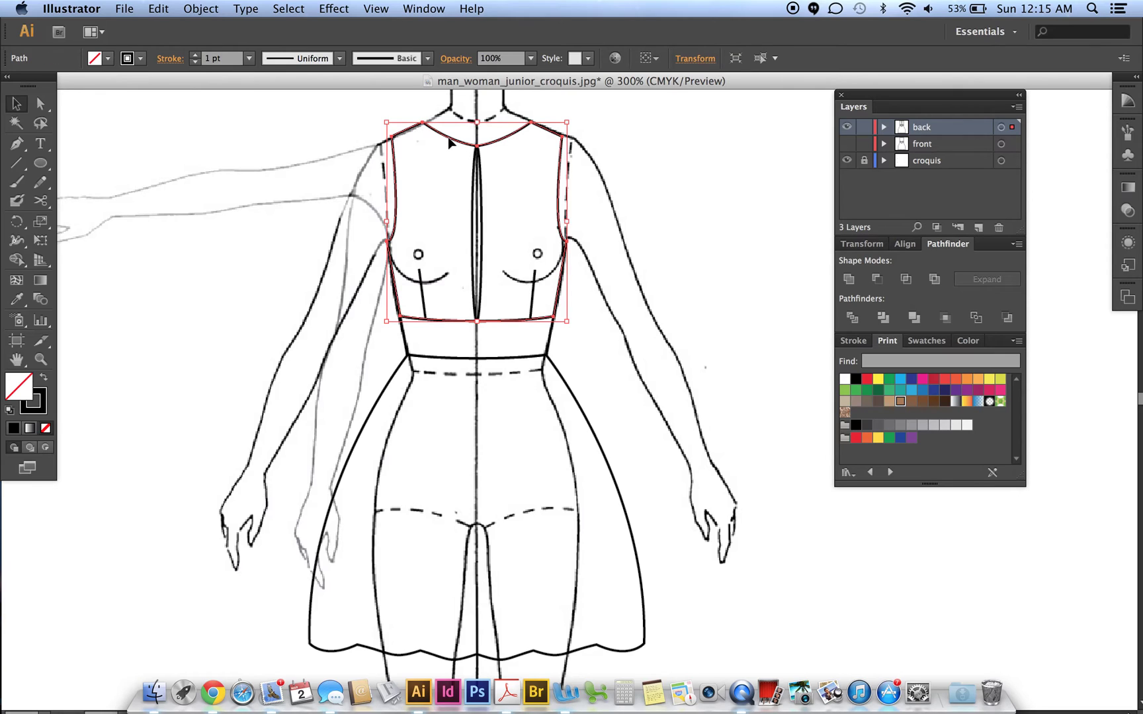
left_click(474, 168, "shift")
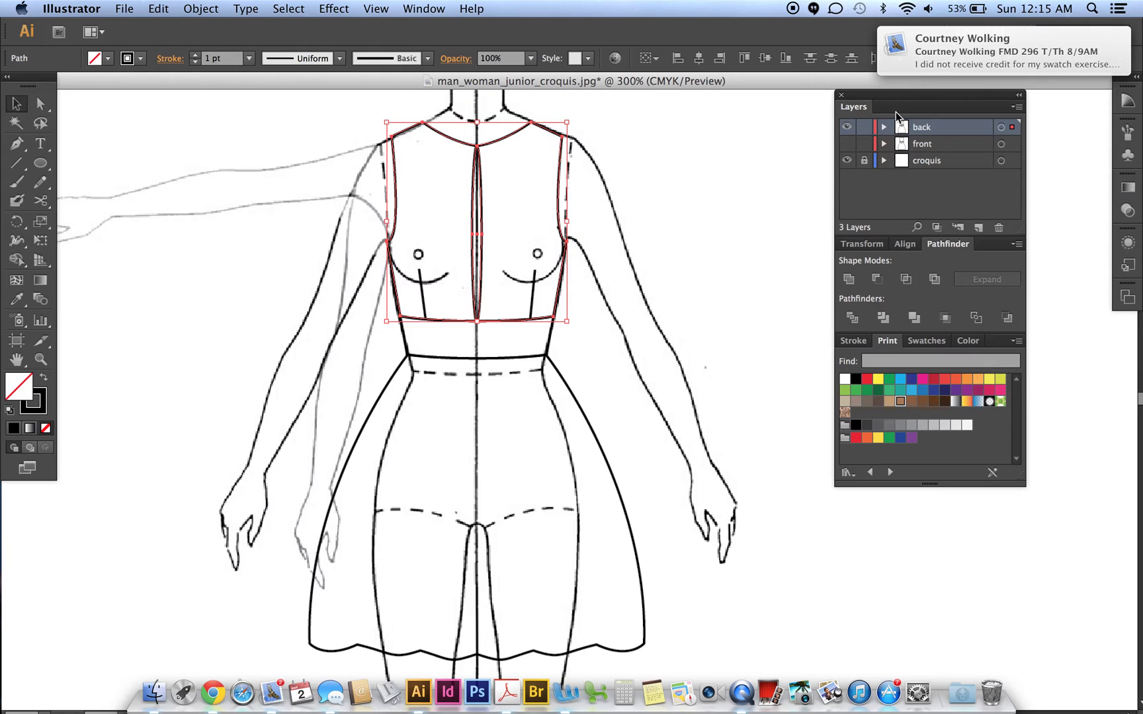
left_click(875, 282, "alt")
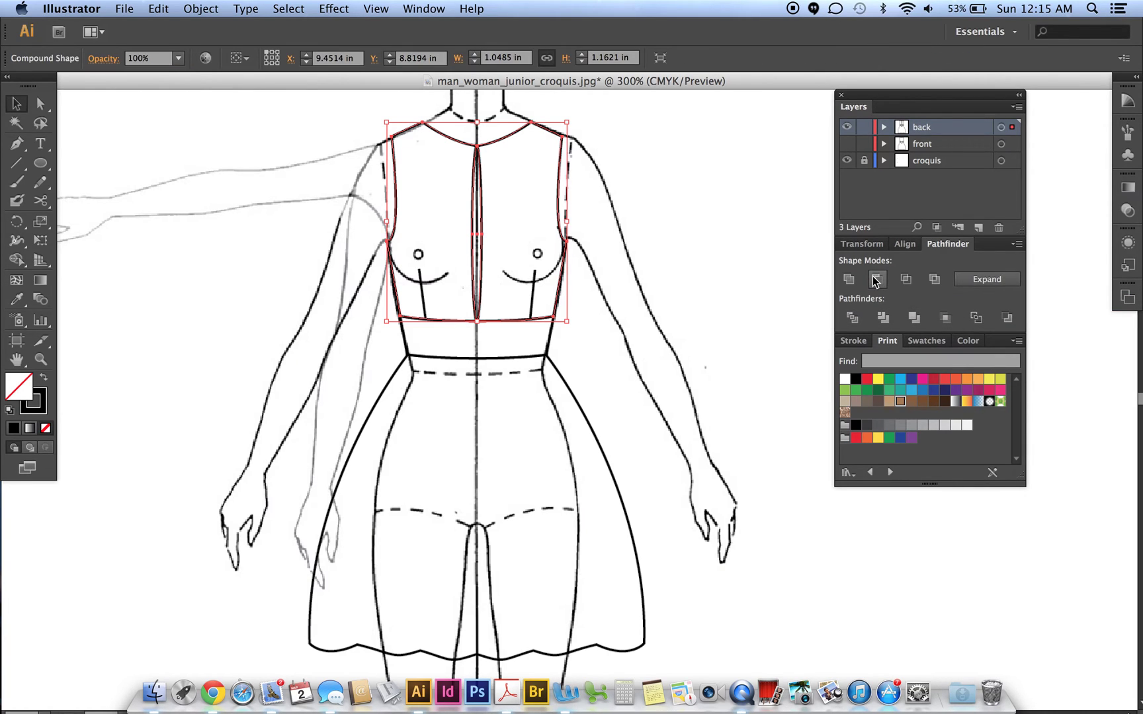
left_click(988, 280)
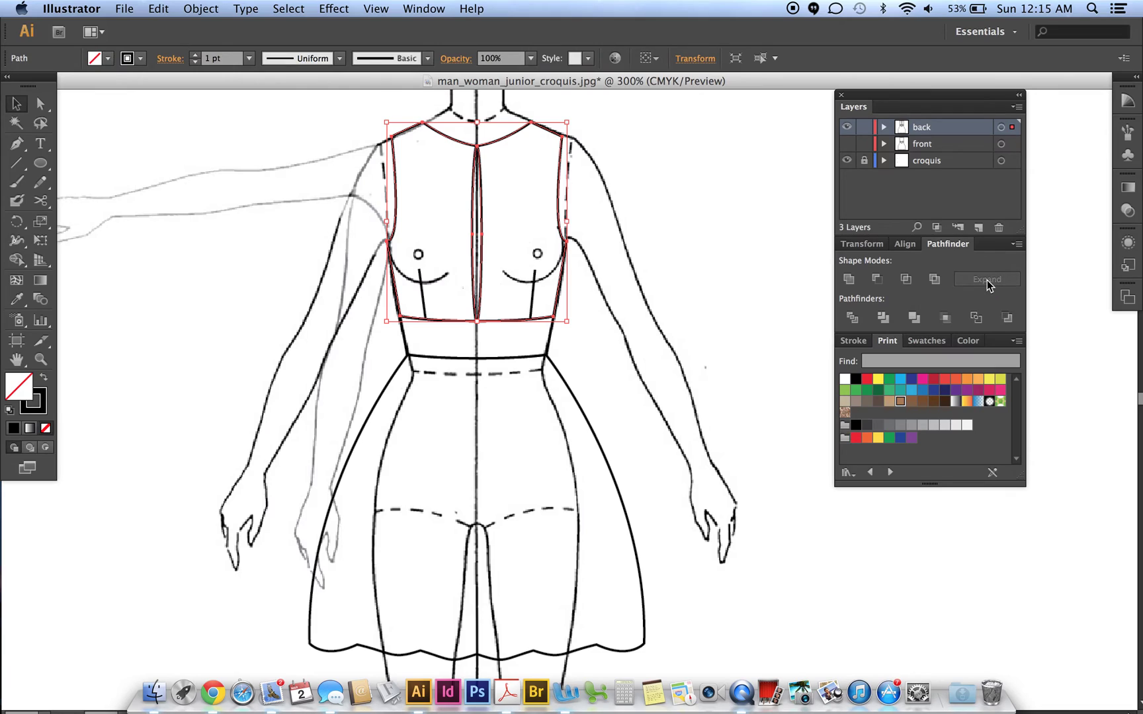
left_click(730, 278)
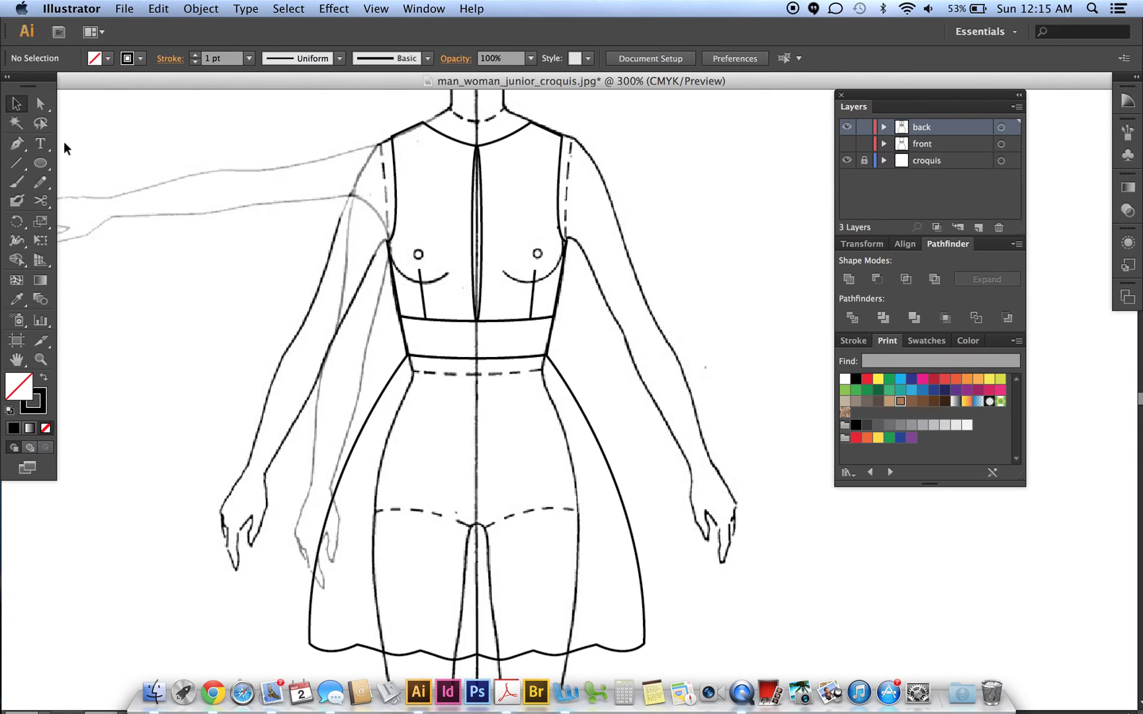
Draw a vertical zipper line down the skirt centre from the waistband to the hem
left_click(17, 163)
left_click_drag(477, 322, 493, 653)
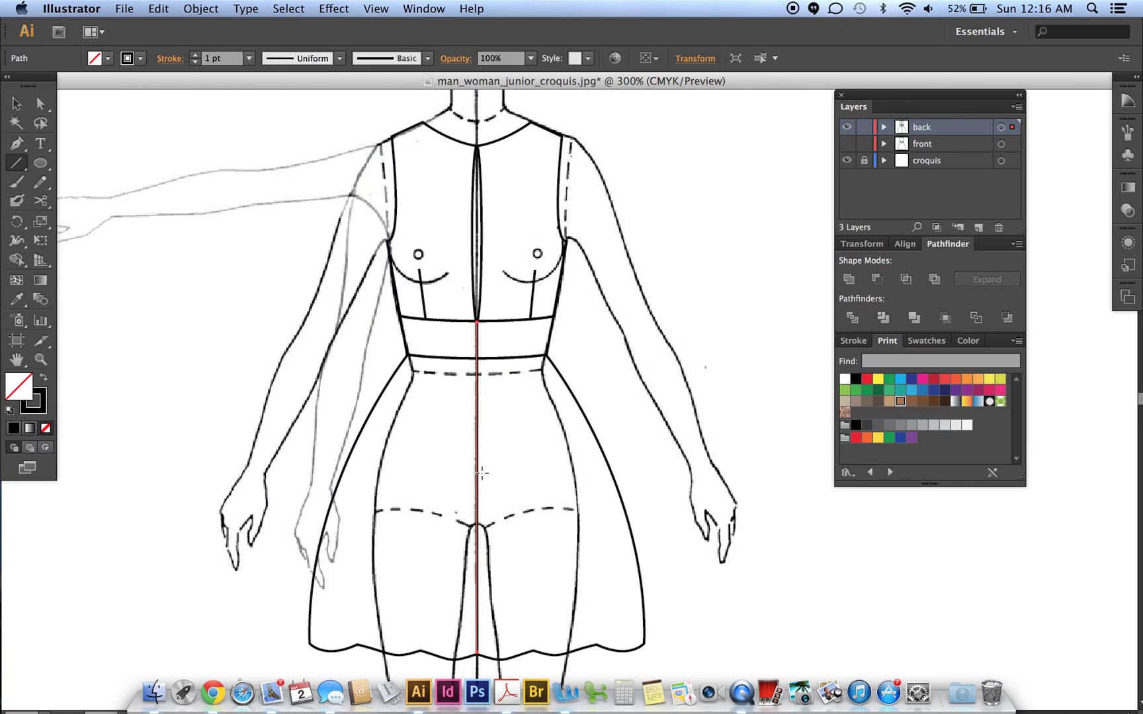
left_click(480, 474, "super")
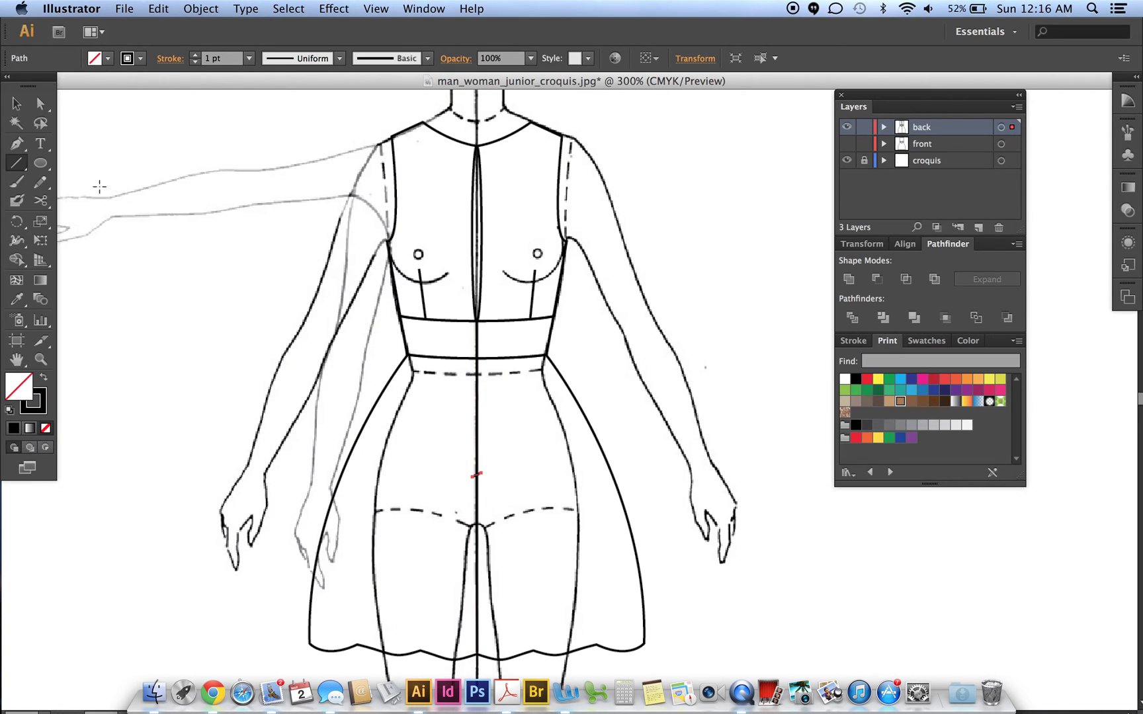
left_click(42, 165)
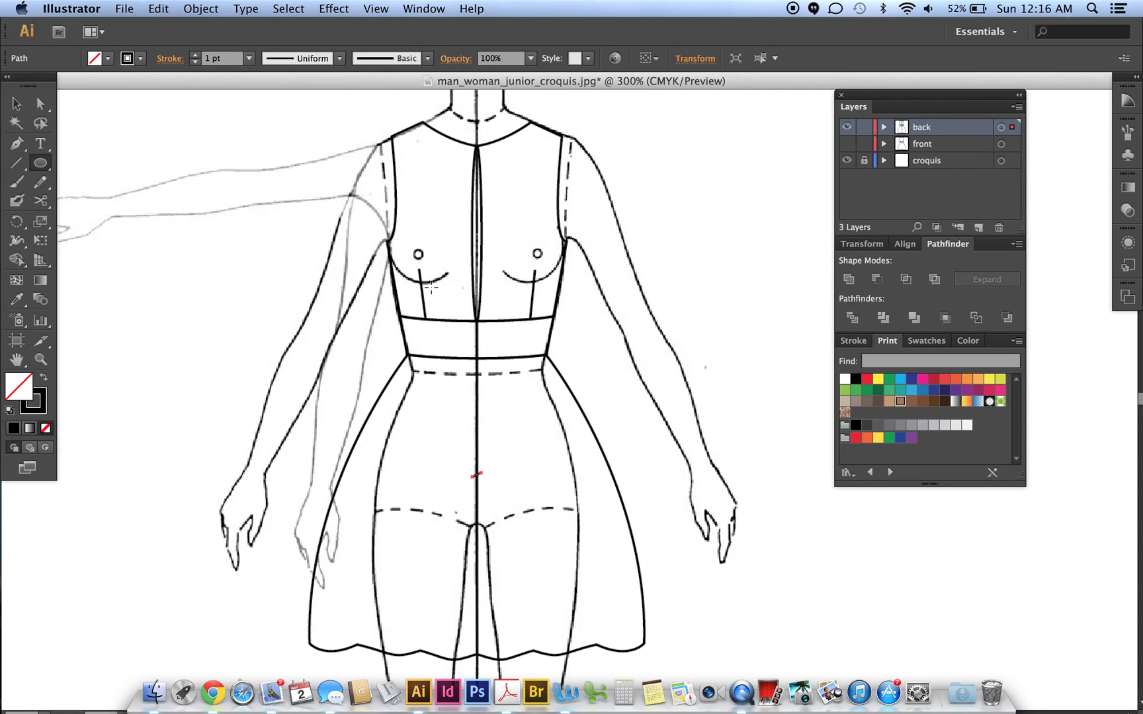
Draw a small upright oval beside the right waistband for the zipper pull and zoom in
left_click_drag(586, 353, 591, 369)
left_click(18, 146)
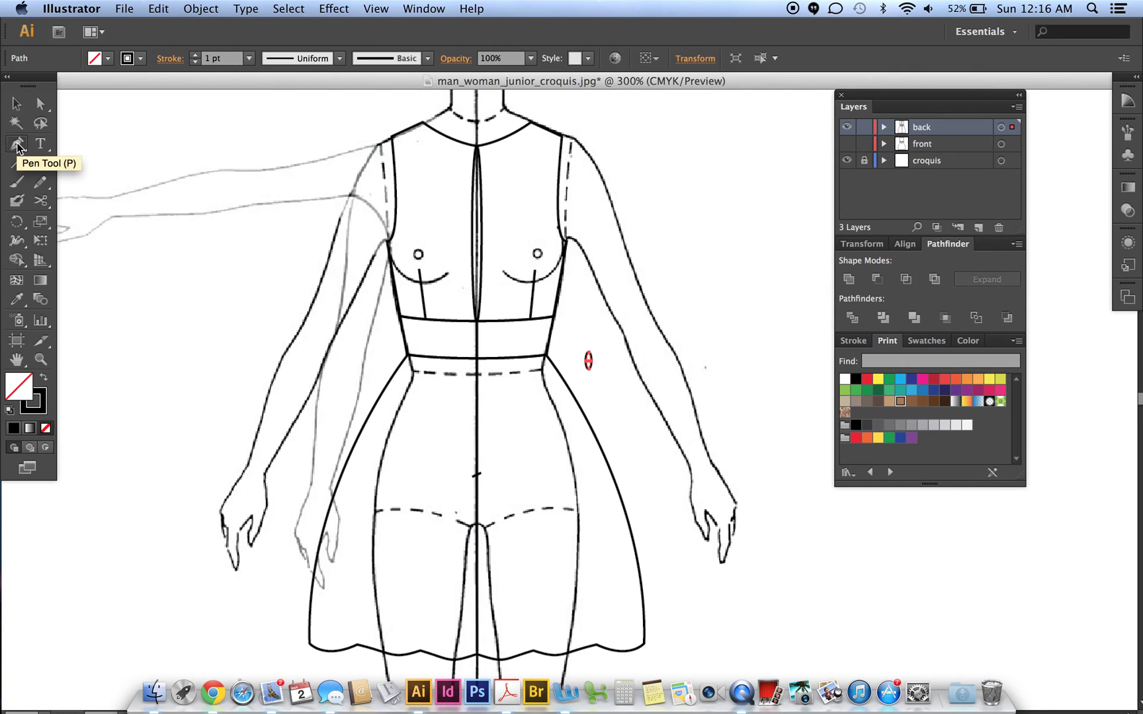
left_click_drag(18, 145, 66, 202)
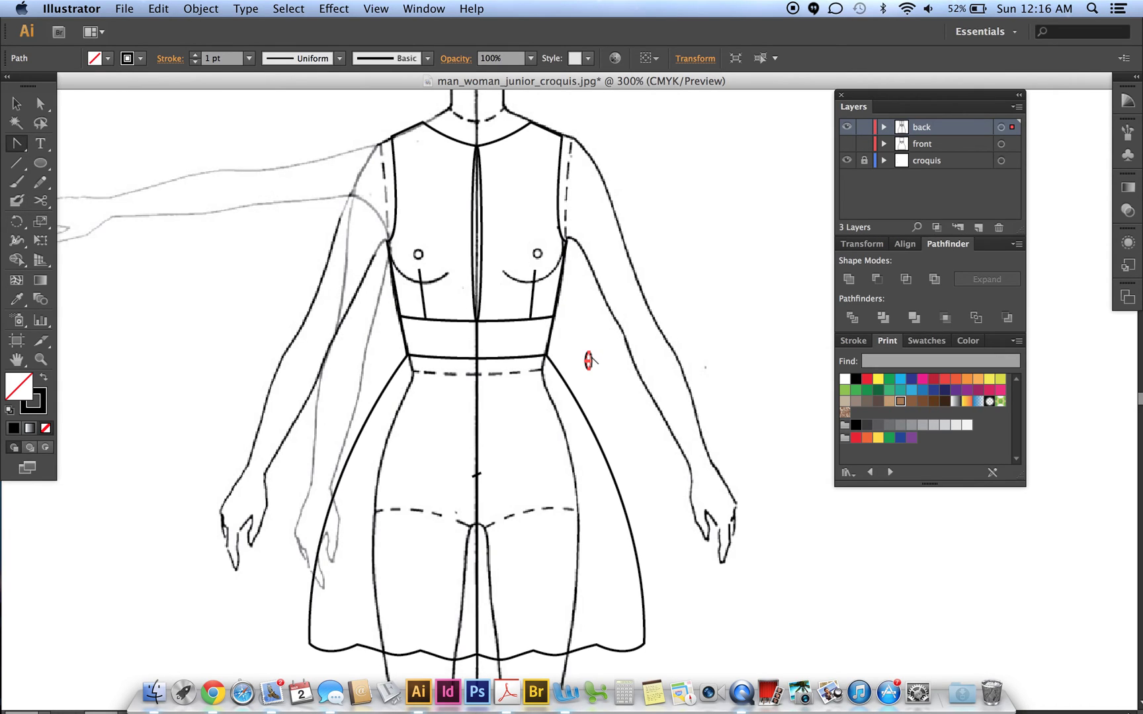
left_click(589, 360)
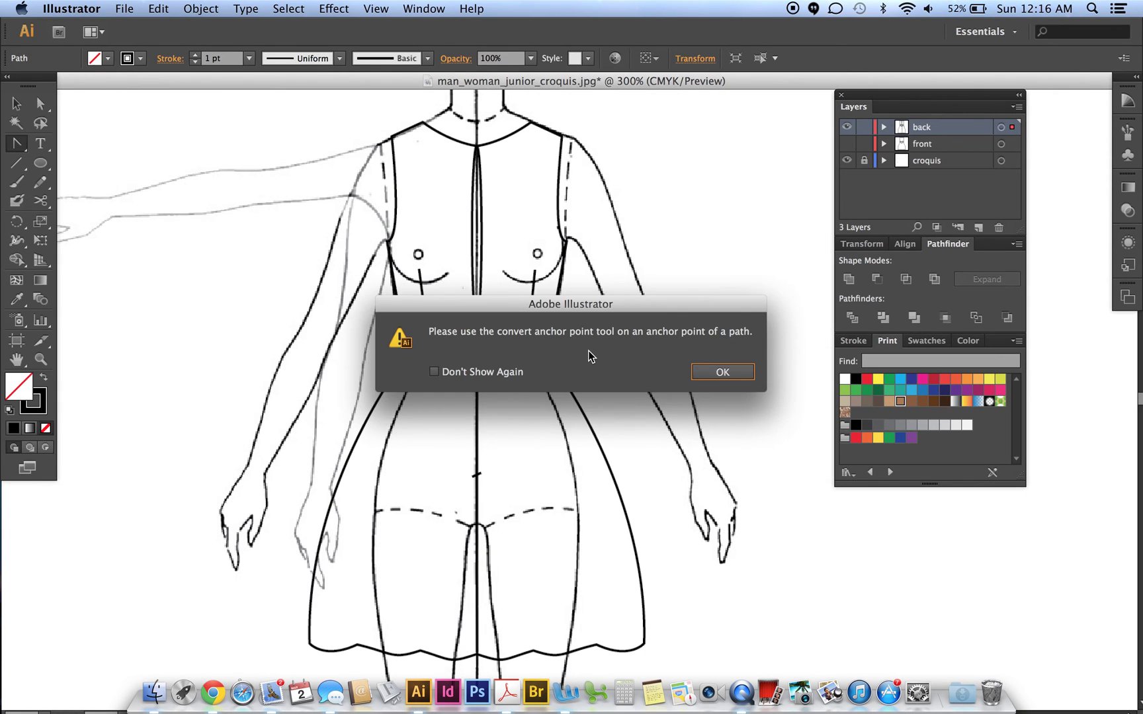
key("Return")
left_click_drag(575, 339, 625, 408)
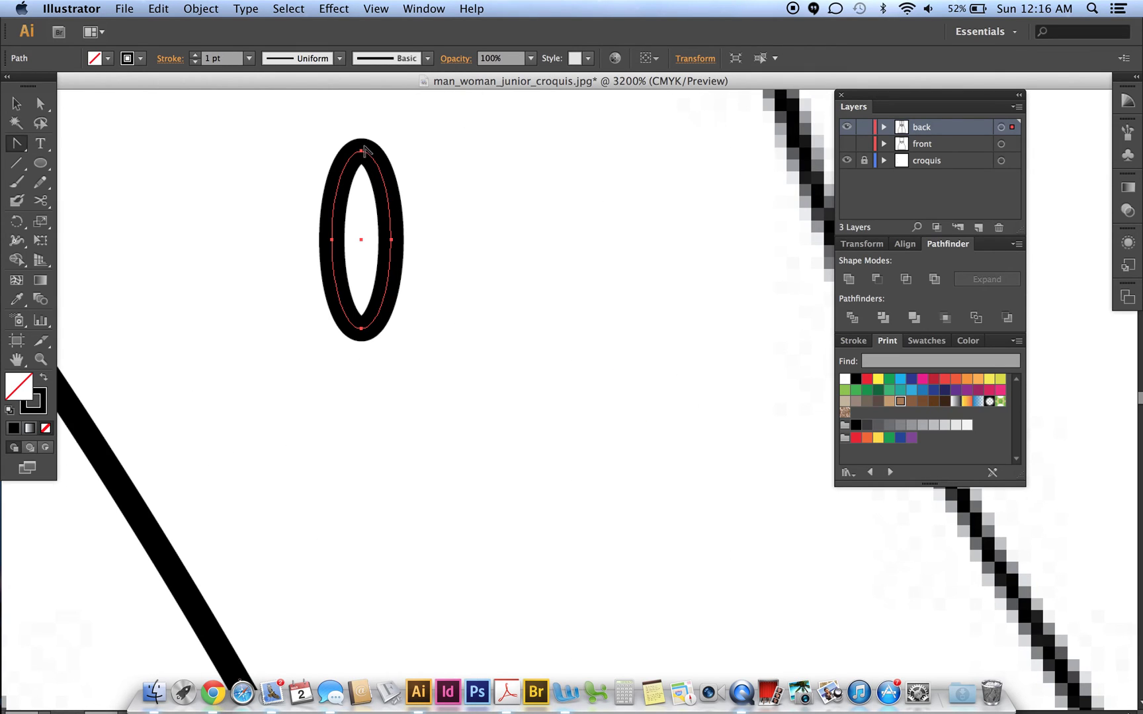
Convert the oval's top anchor to a sharp point and give its stroke a Round Join
left_click(362, 150)
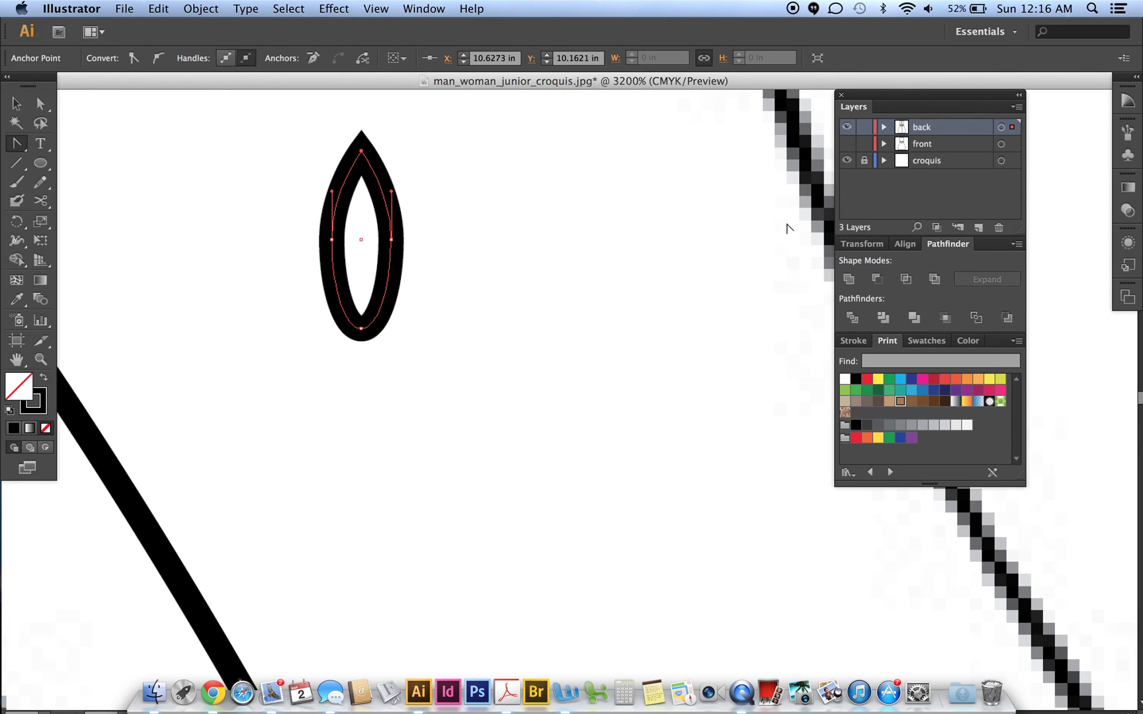
left_click(853, 341)
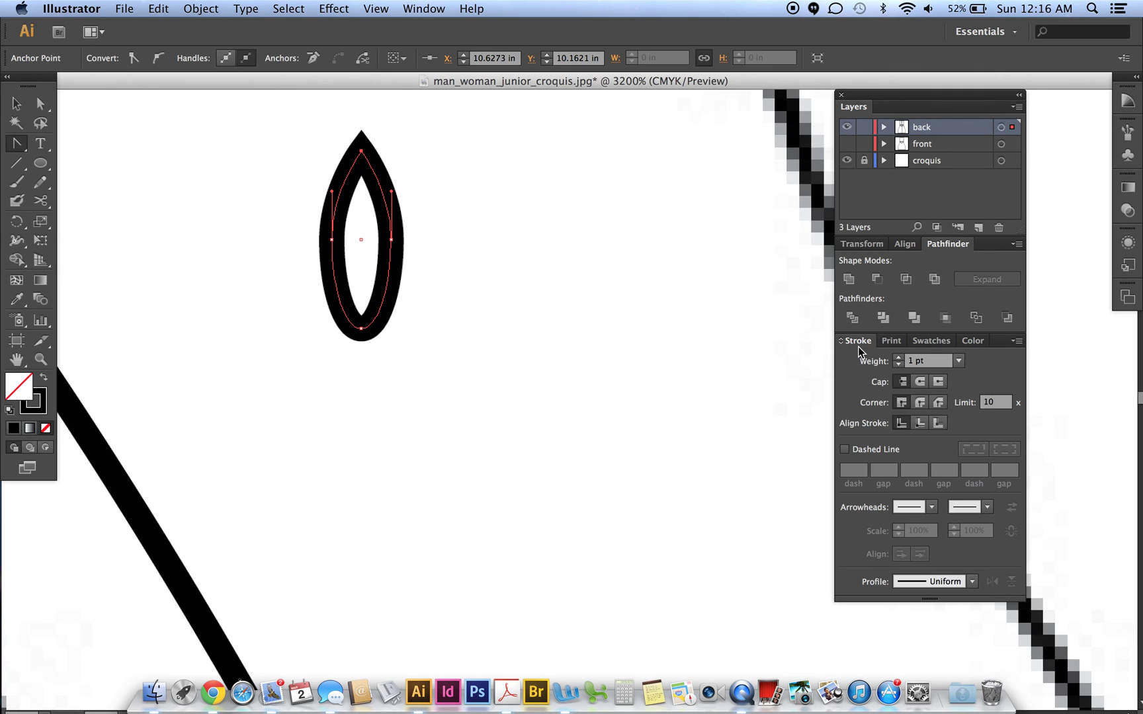
left_click(920, 401)
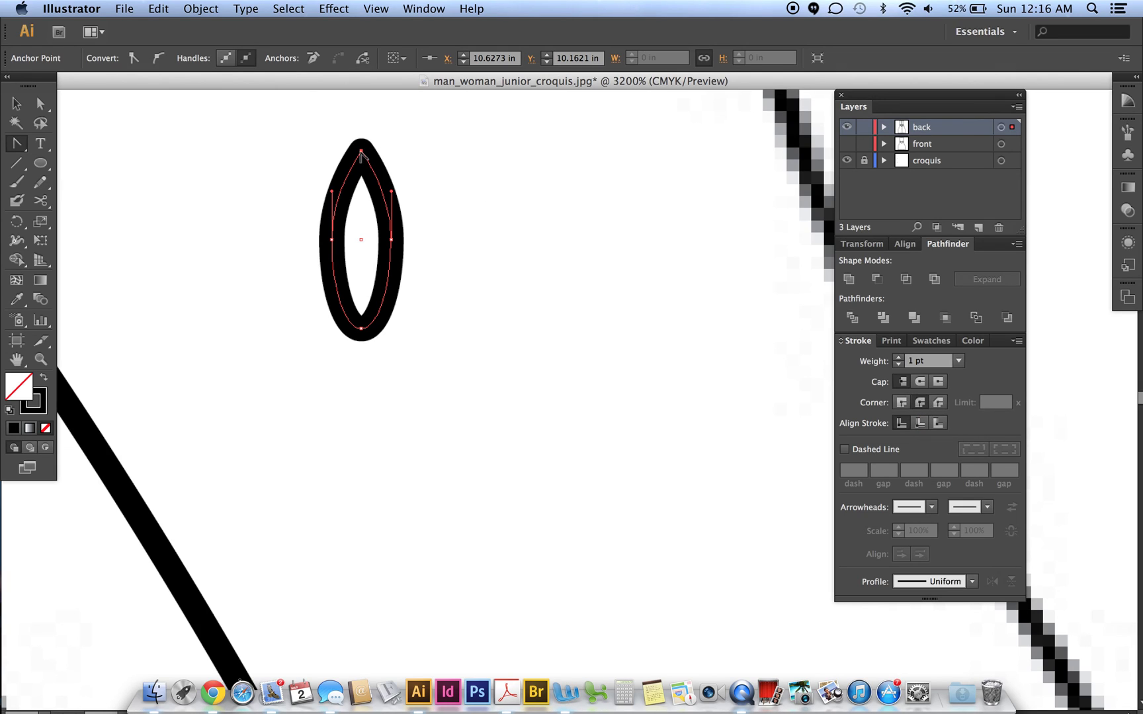
left_click(902, 402)
left_click(919, 402)
left_click(1017, 342)
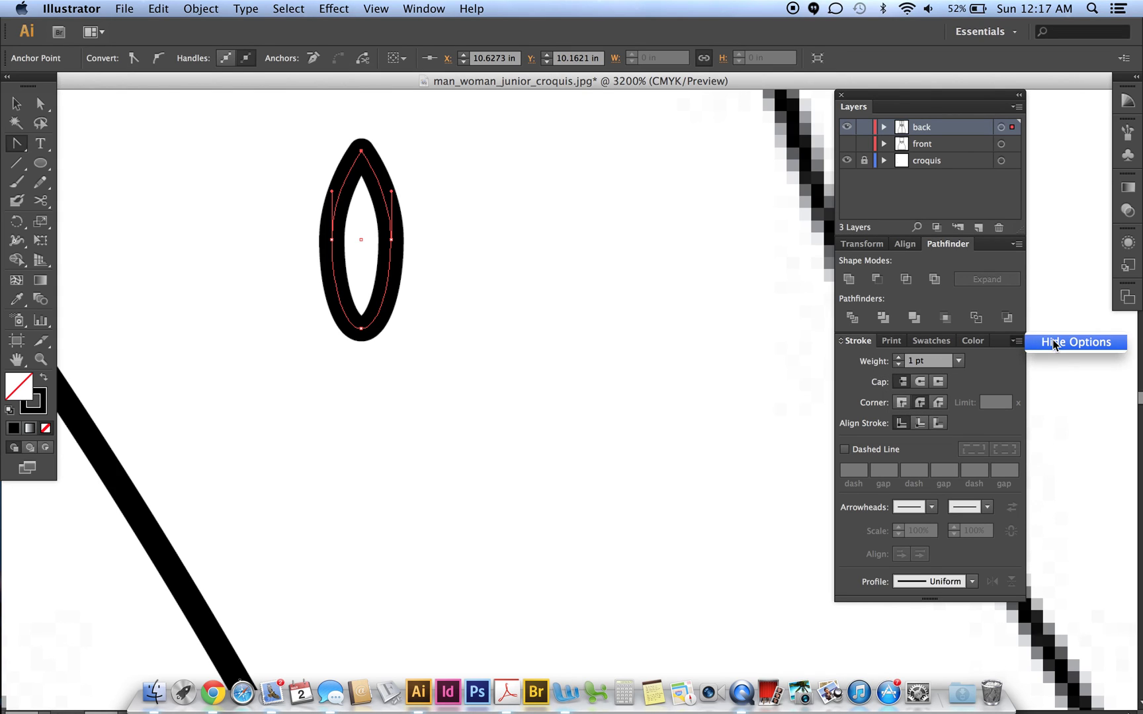
left_click(1032, 350)
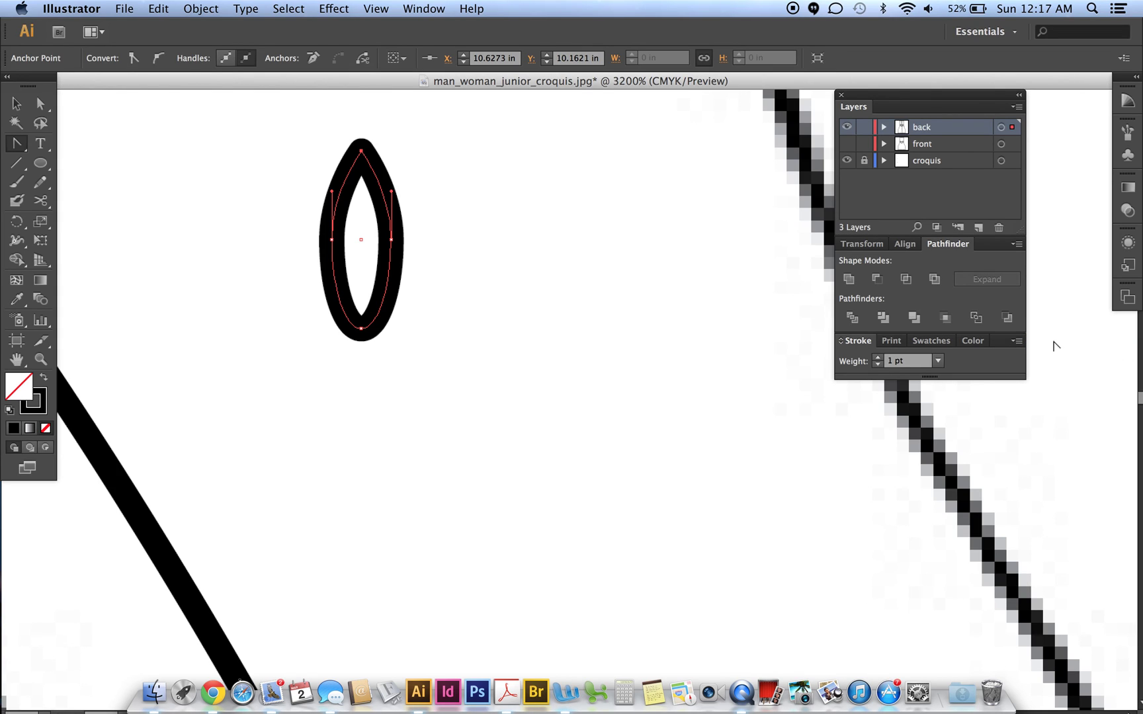
left_click(1017, 342)
left_click(1048, 344)
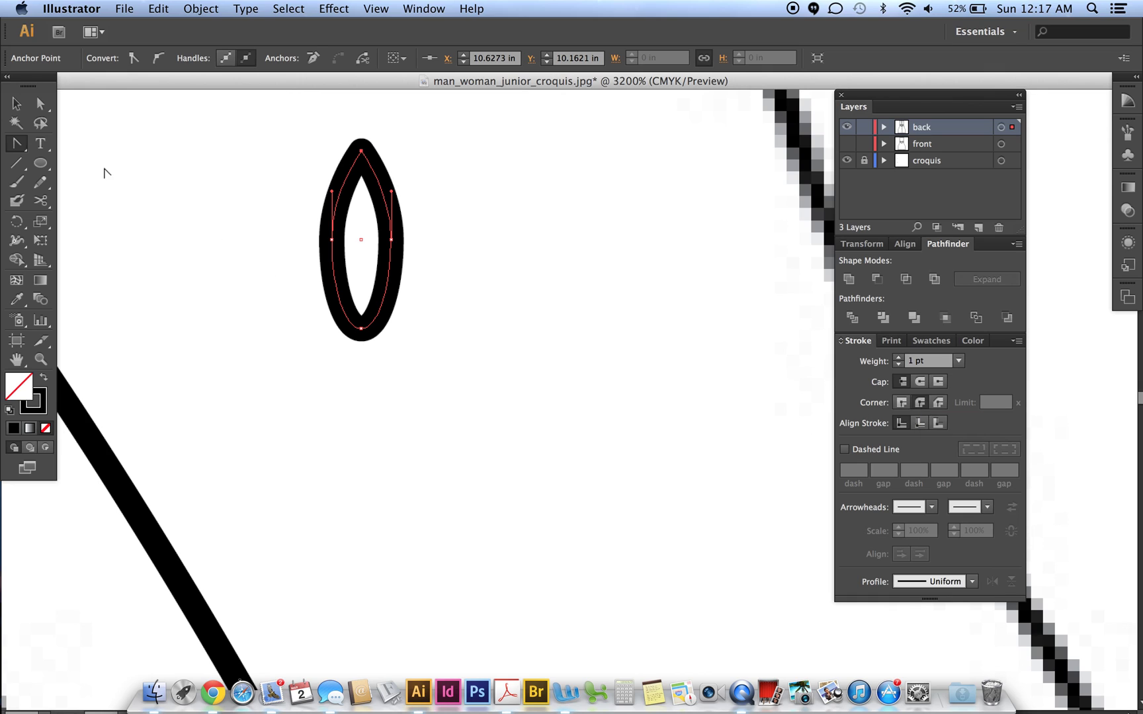
key("v")
left_click(100, 162)
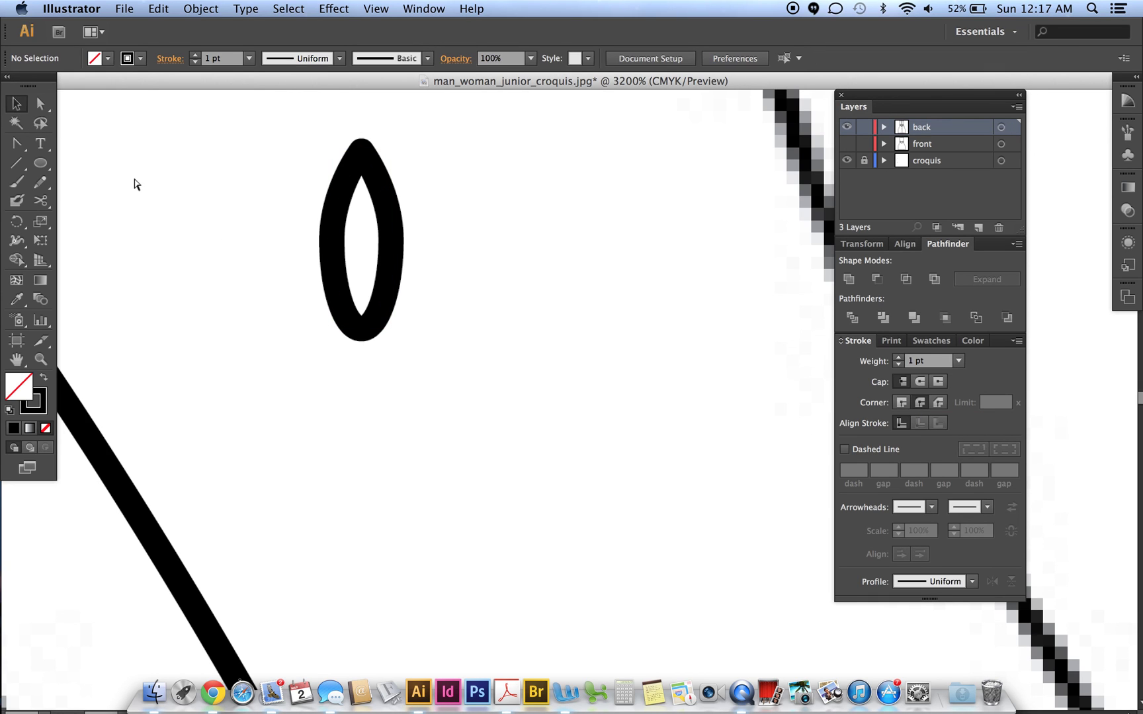
Move the teardrop pull onto the centre-back seam at the waistband top, just below the keyhole, and tilt it
key("super+minus")
key("super+minus")
key("super+minus")
key("super+minus")
key("super+minus")
key("super+minus")
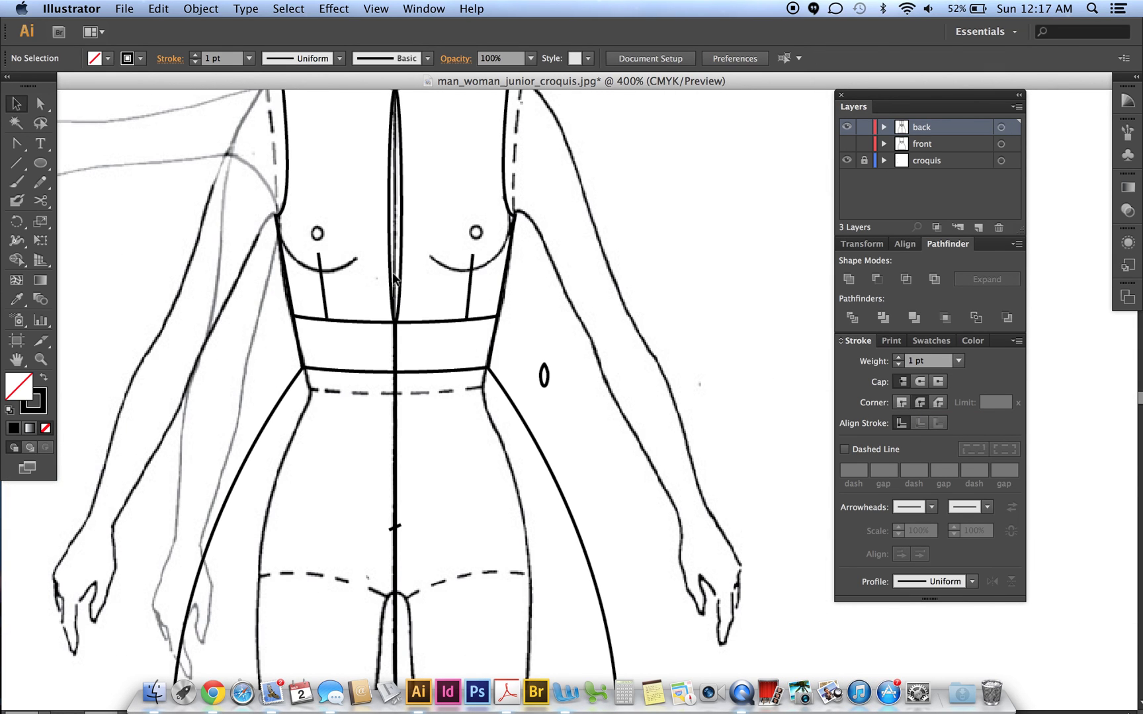
left_click(521, 397)
left_click(397, 346)
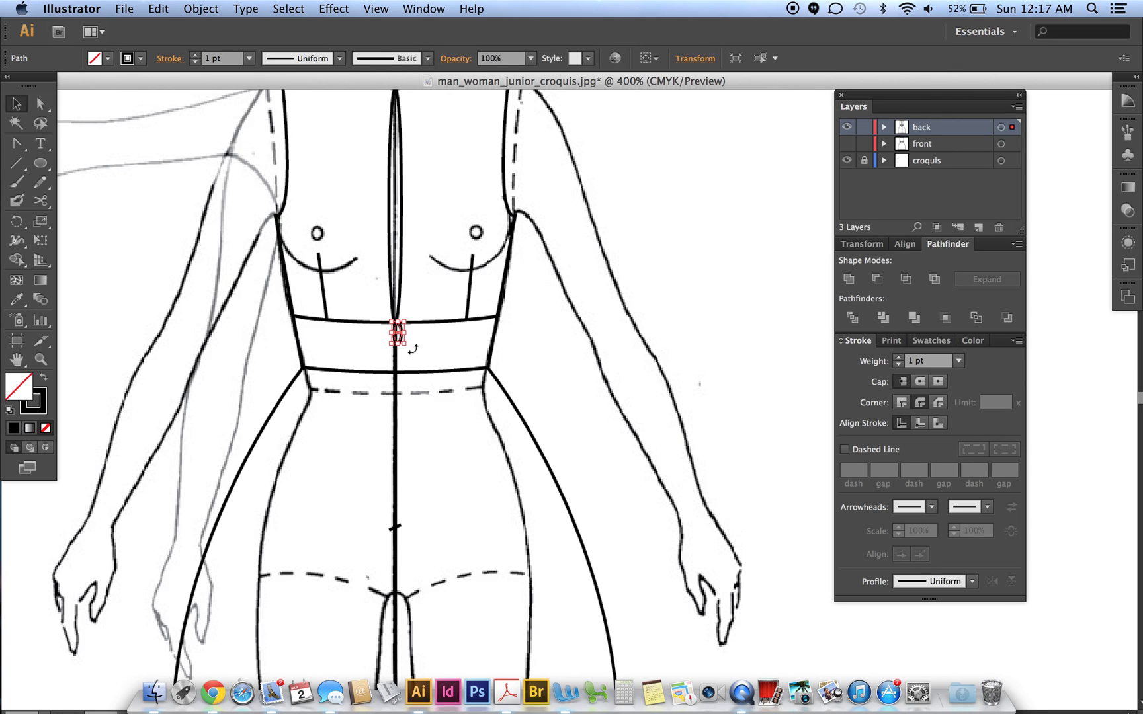
left_click_drag(411, 349, 417, 352)
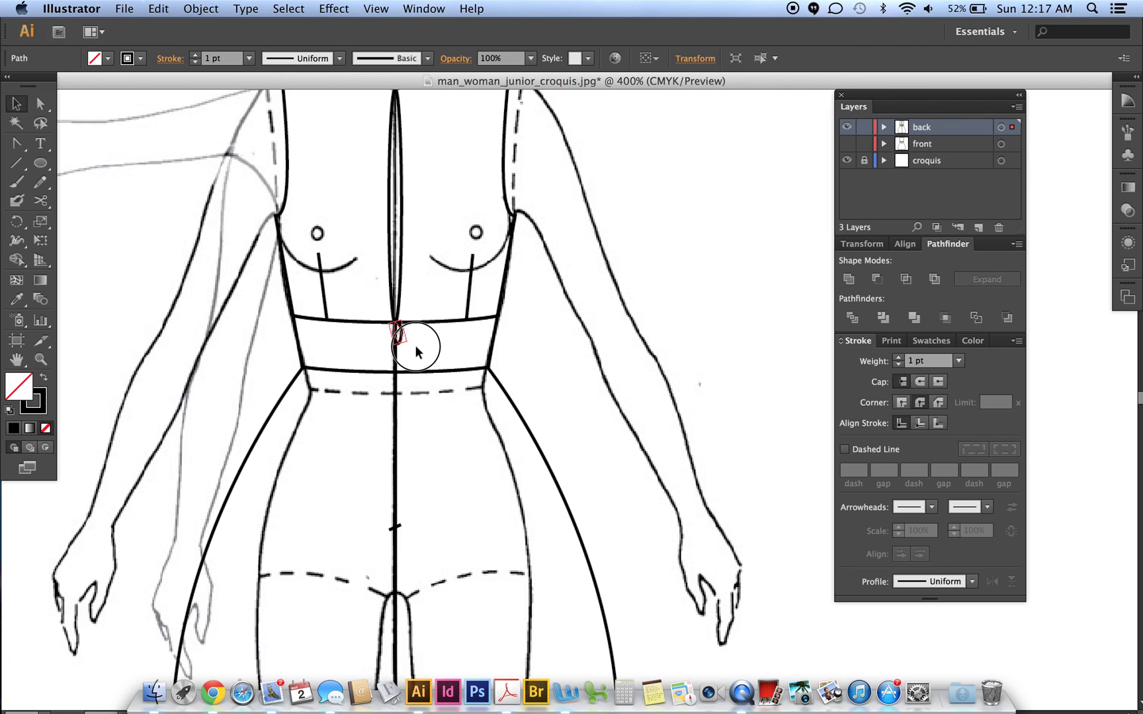